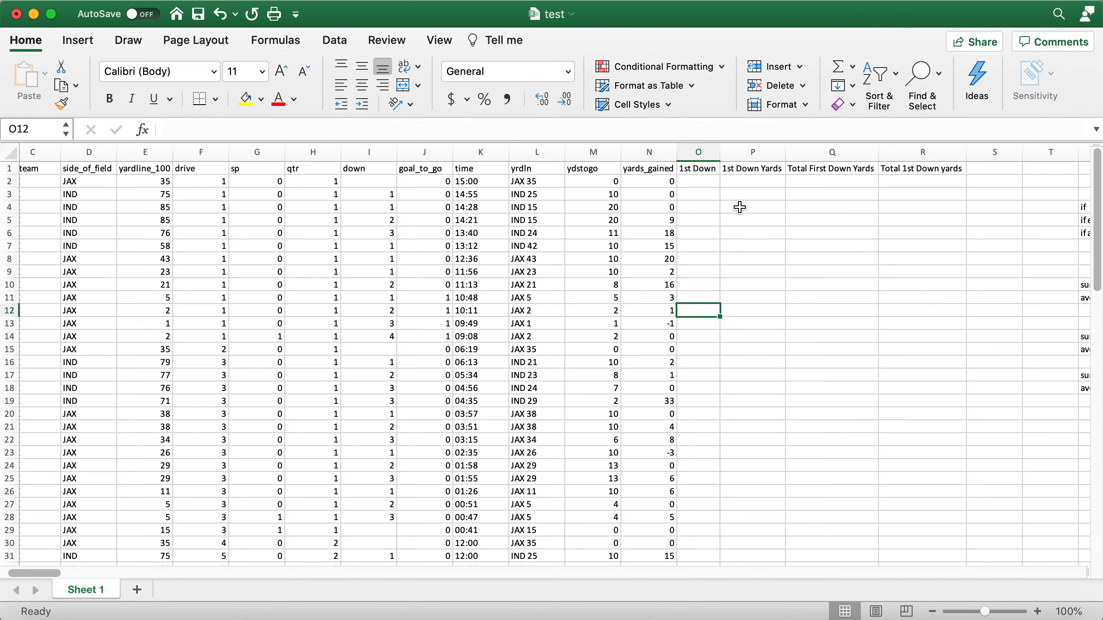
- Review the play-by-play columns, including the down column that identifies first-down plays
scroll(739, 207, left, 2)
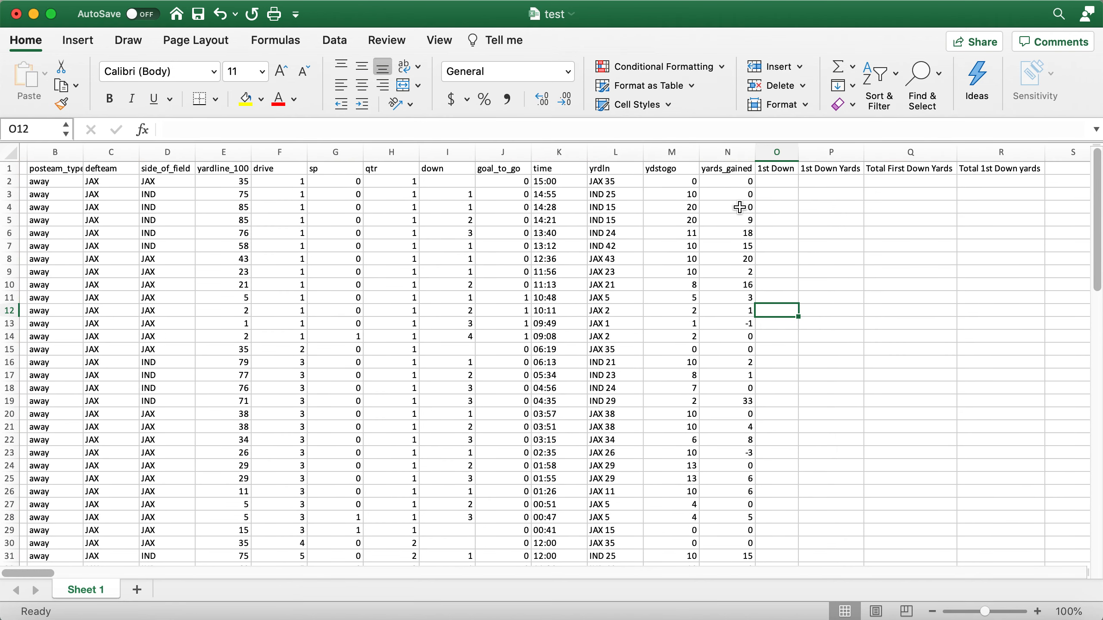
scroll(740, 207, right, 1)
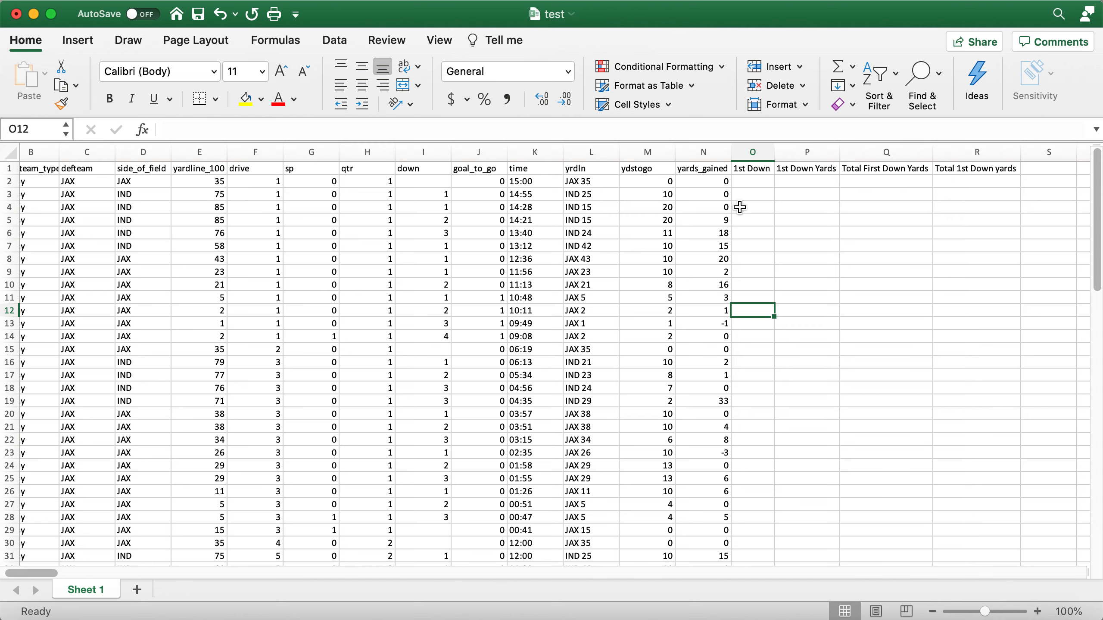
scroll(739, 208, left, 3)
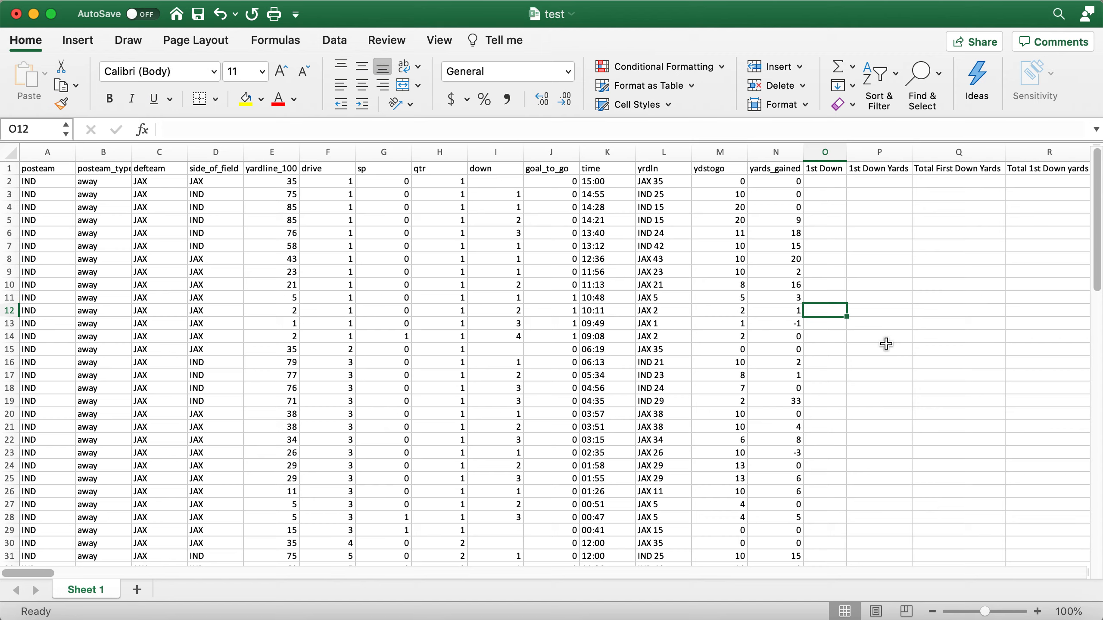
scroll(886, 343, right, 1)
click(815, 183)
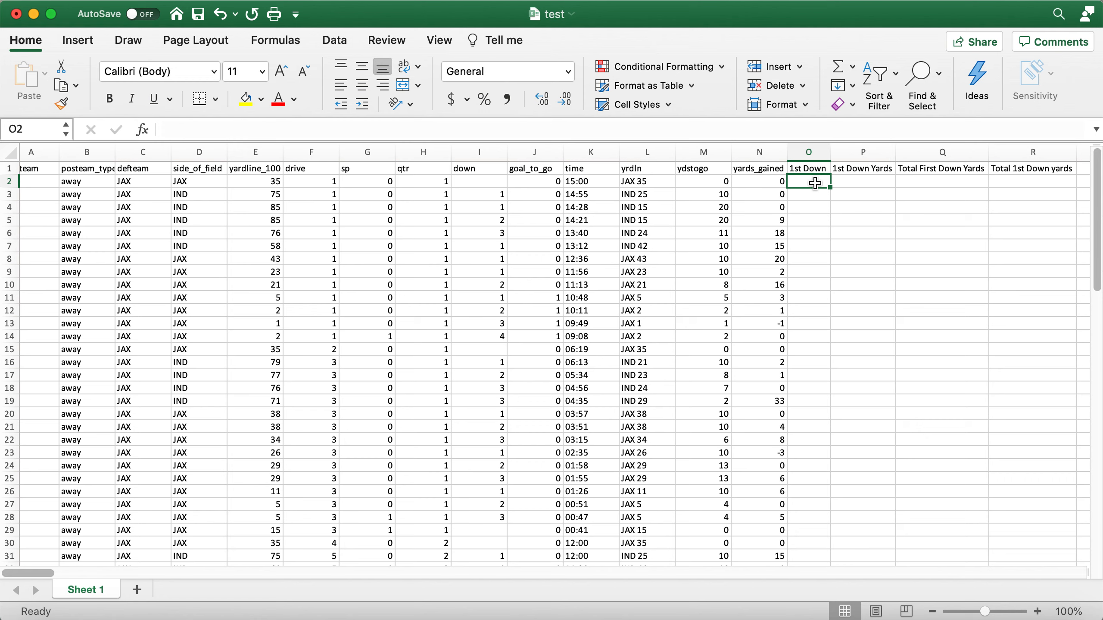
click(480, 152)
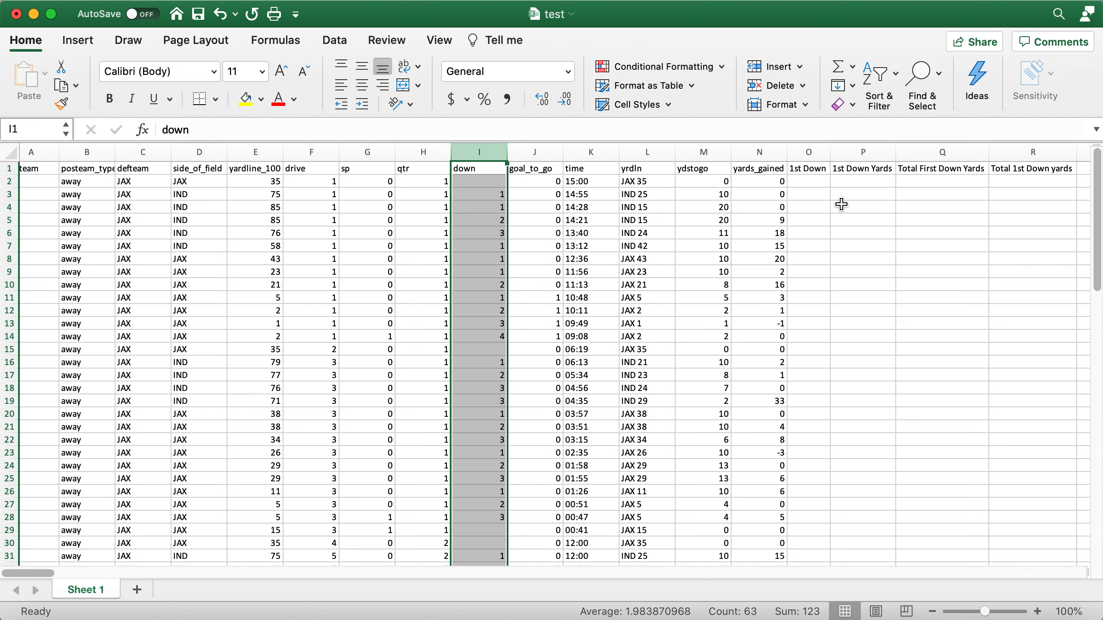
- Enter the formula =IF(I2=1,1,0) in cell O2 to flag first-down plays with 1 and all others with 0
click(809, 182)
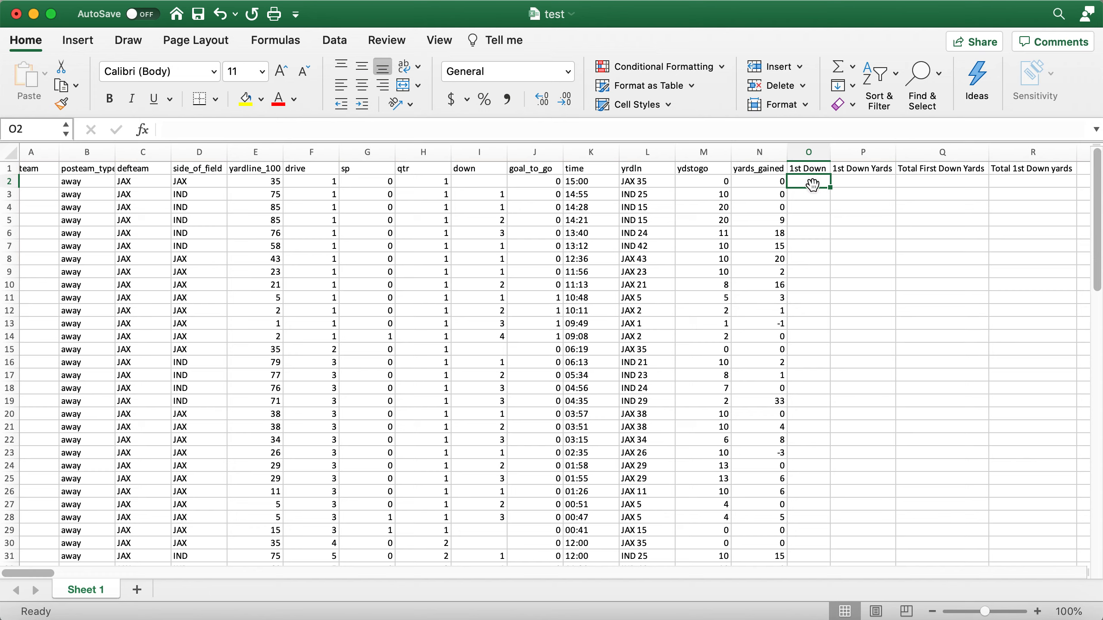
text(=if)
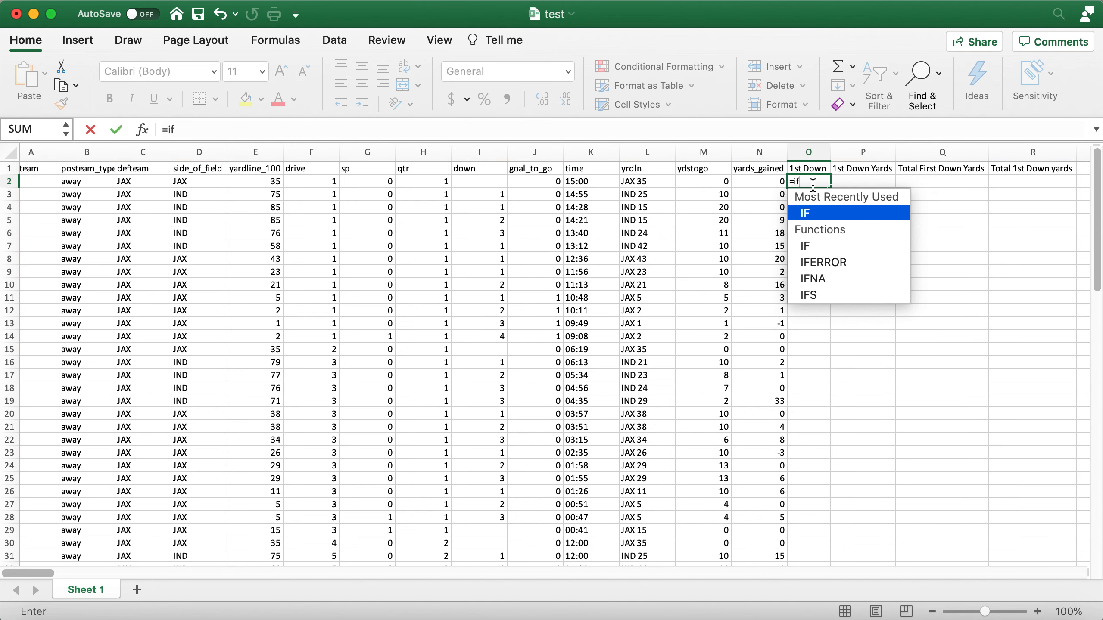
text(()
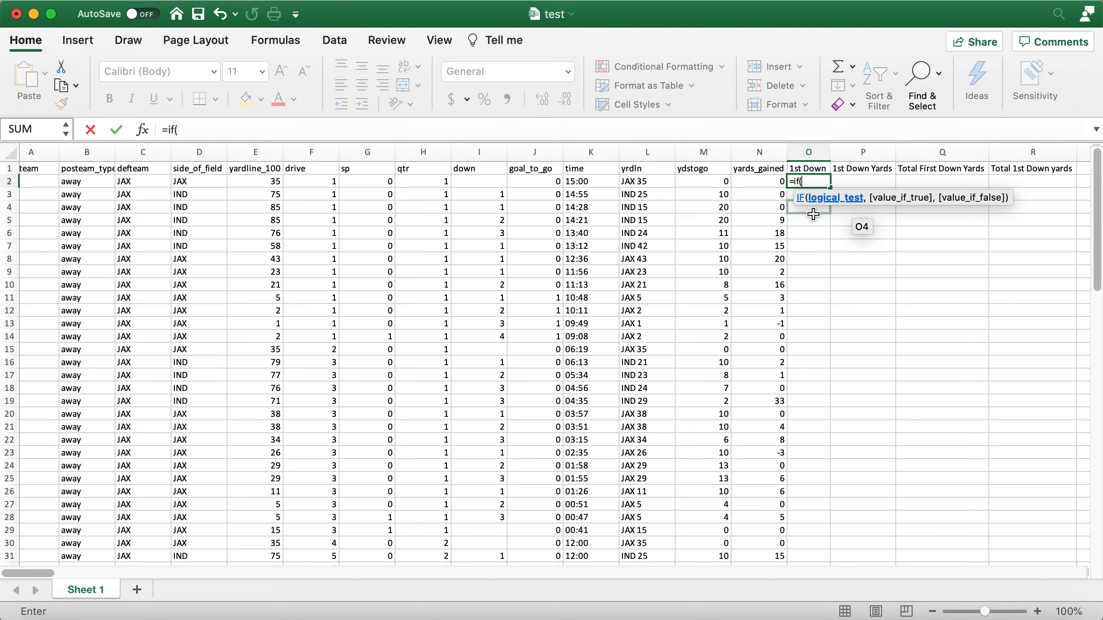
click(497, 184)
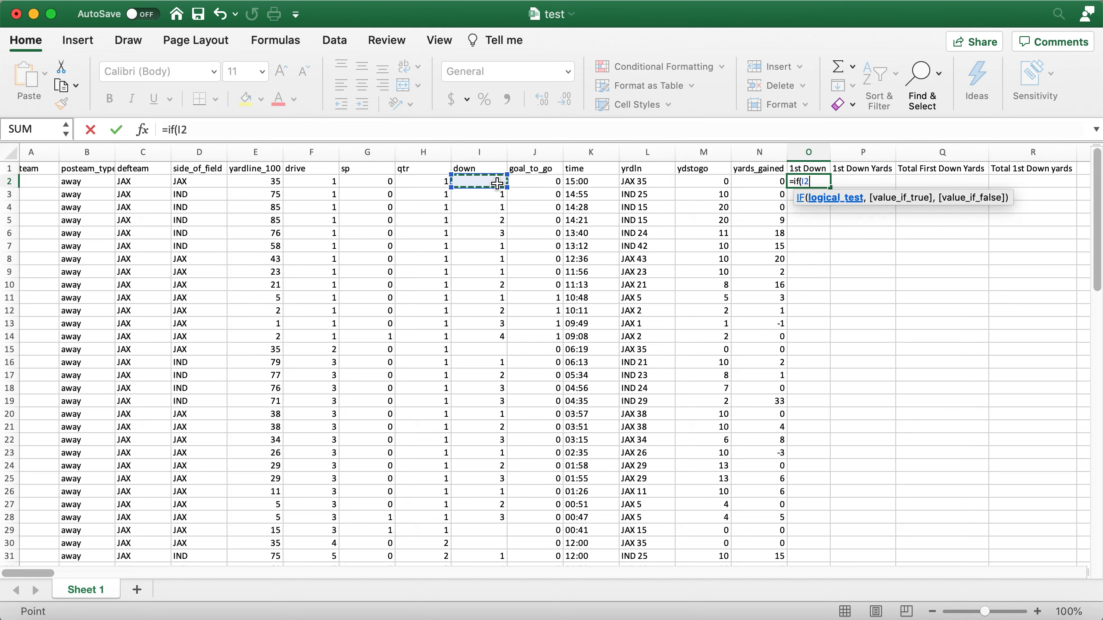
text(=1)
text(,)
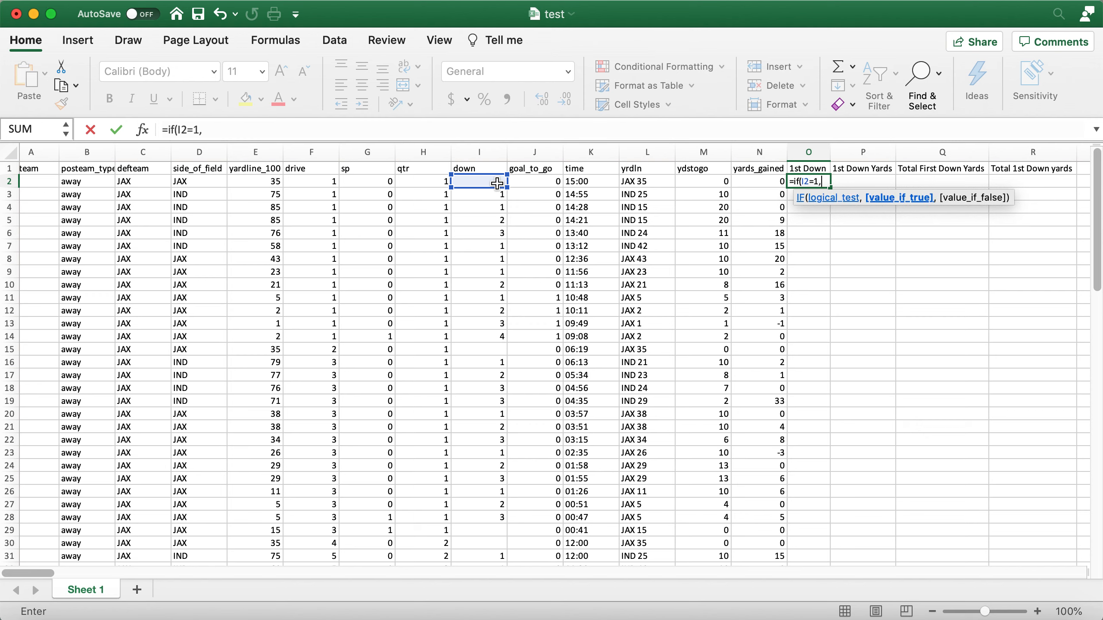
text(1,)
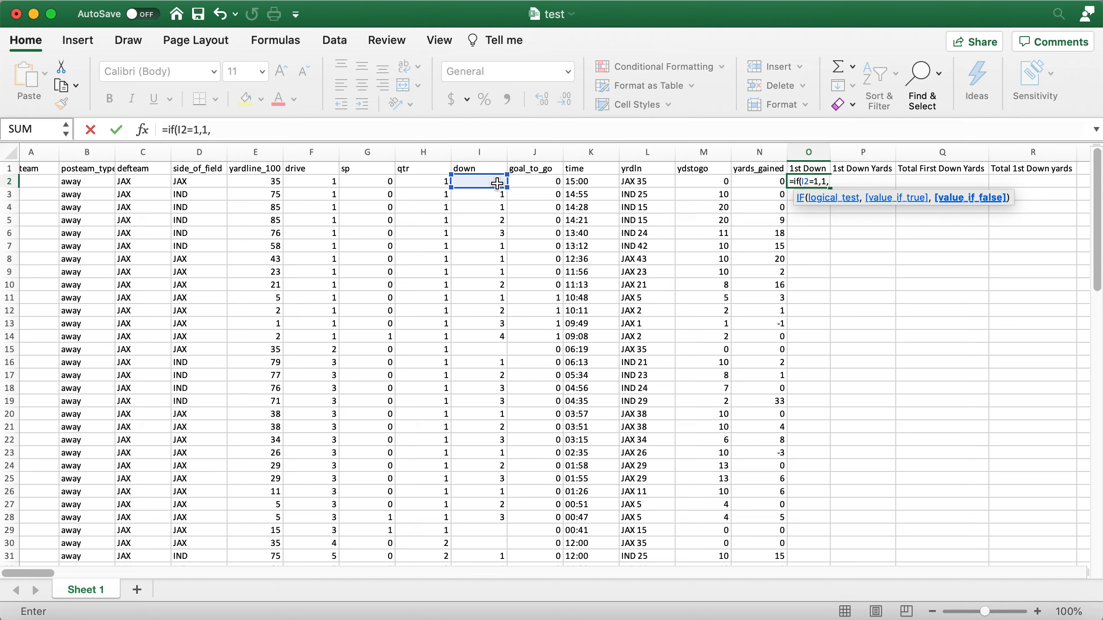
text(0))
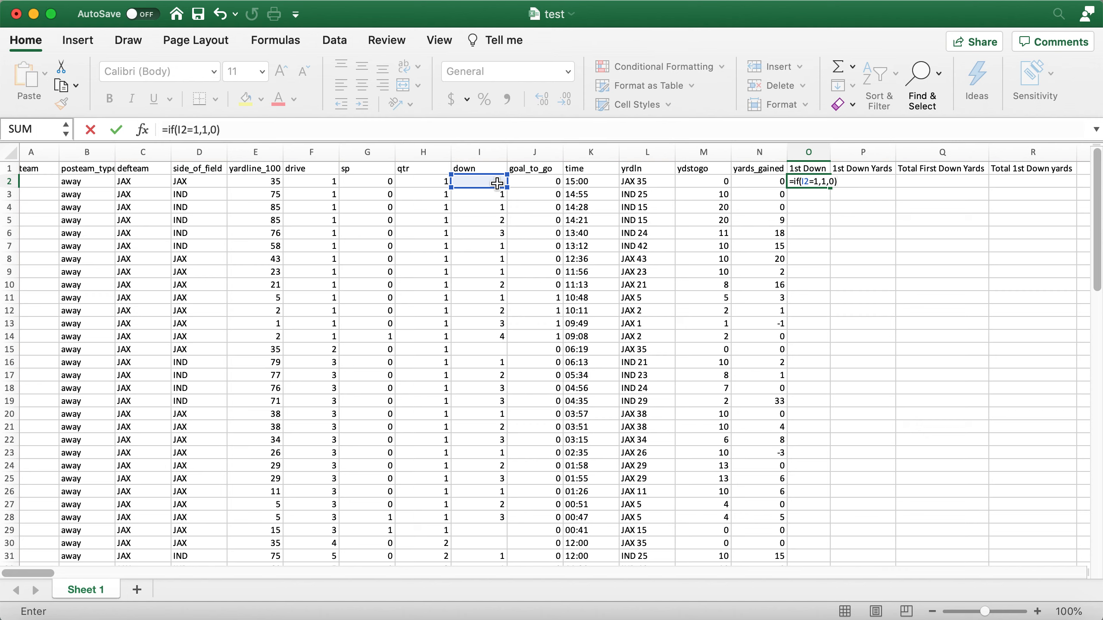
key(Return)
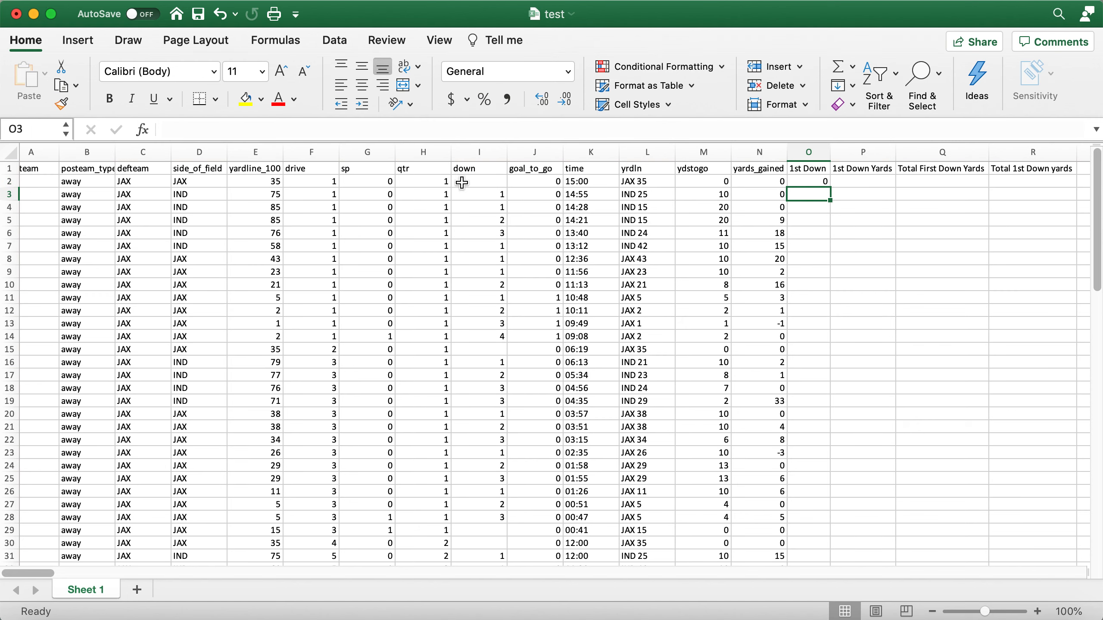
- Fill the 1st Down formula from O2 down through all the data rows
click(468, 182)
click(819, 182)
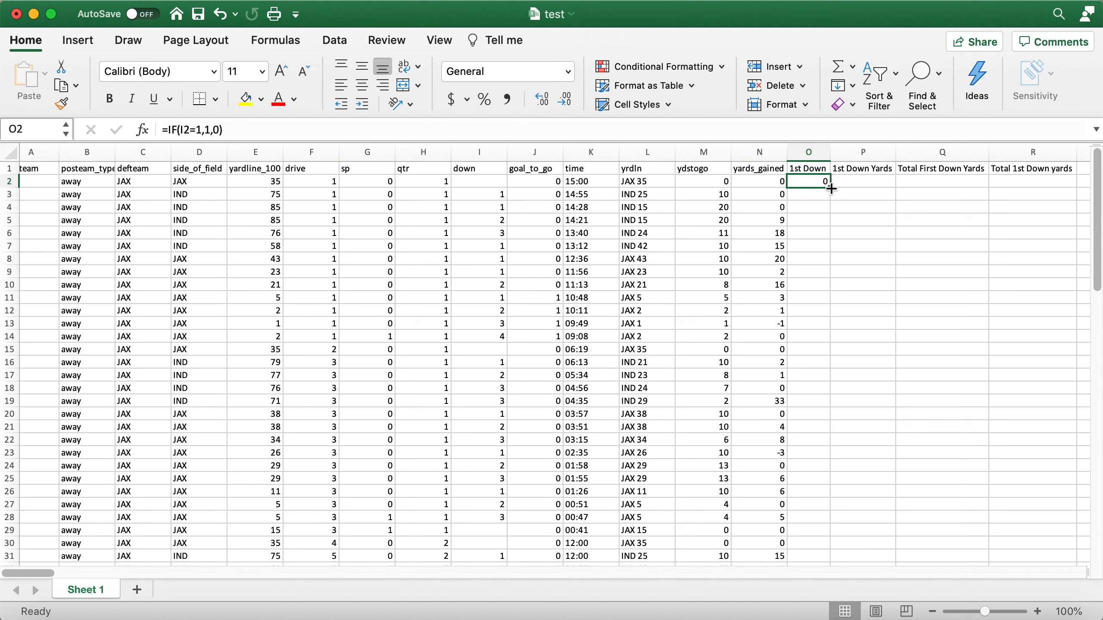
double_click(830, 189)
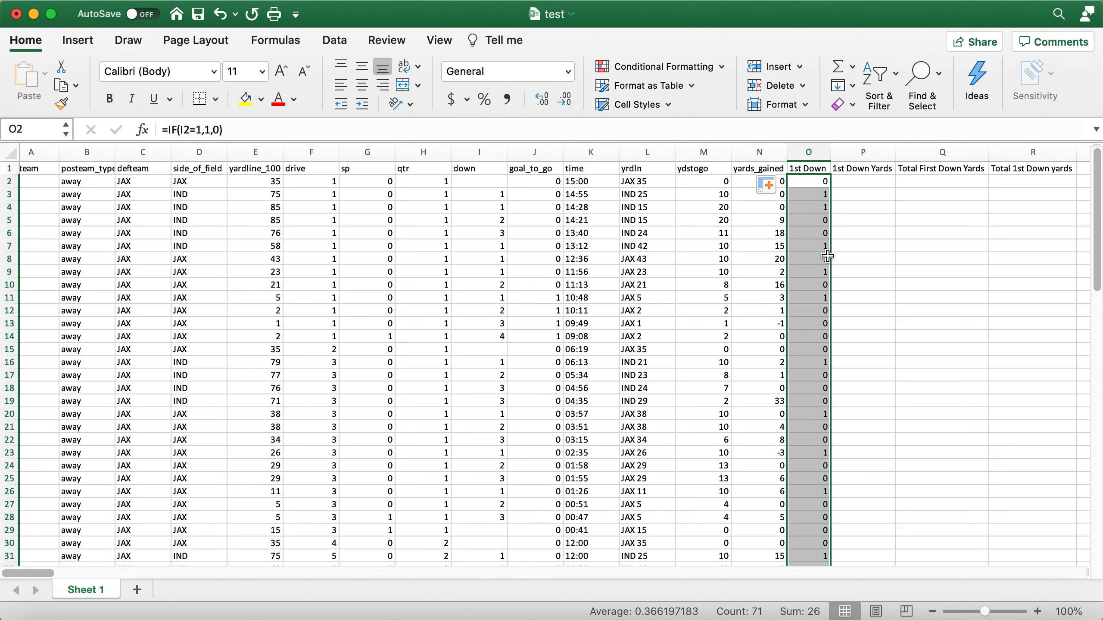
click(866, 258)
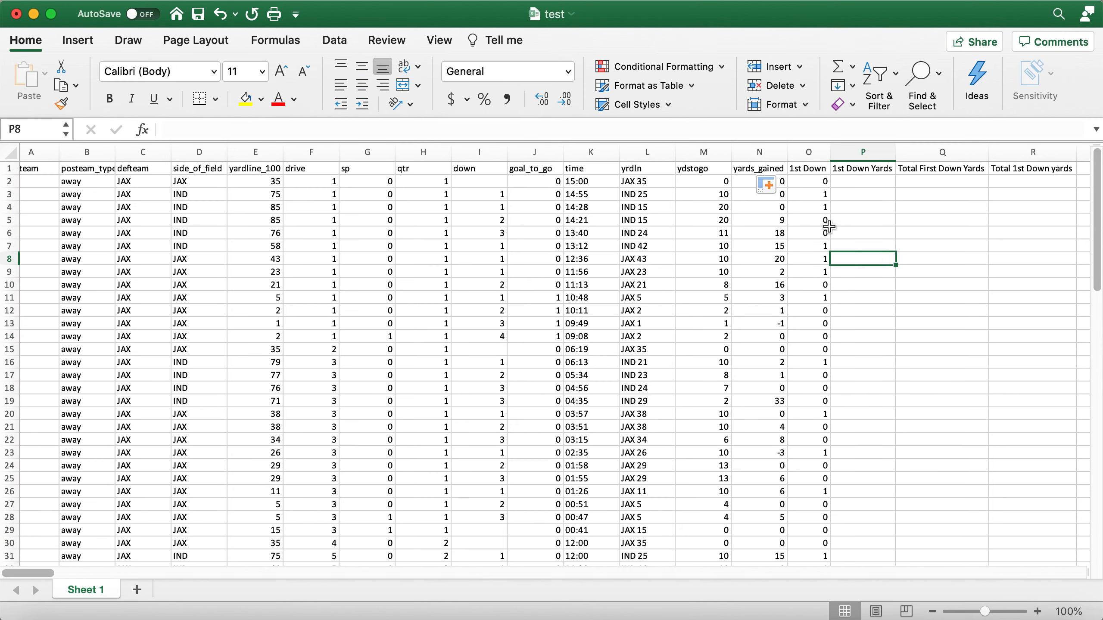
- Check the cell references of the filled formulas in the 1st Down column, from O3 and O4 down to the last row, O72
click(803, 193)
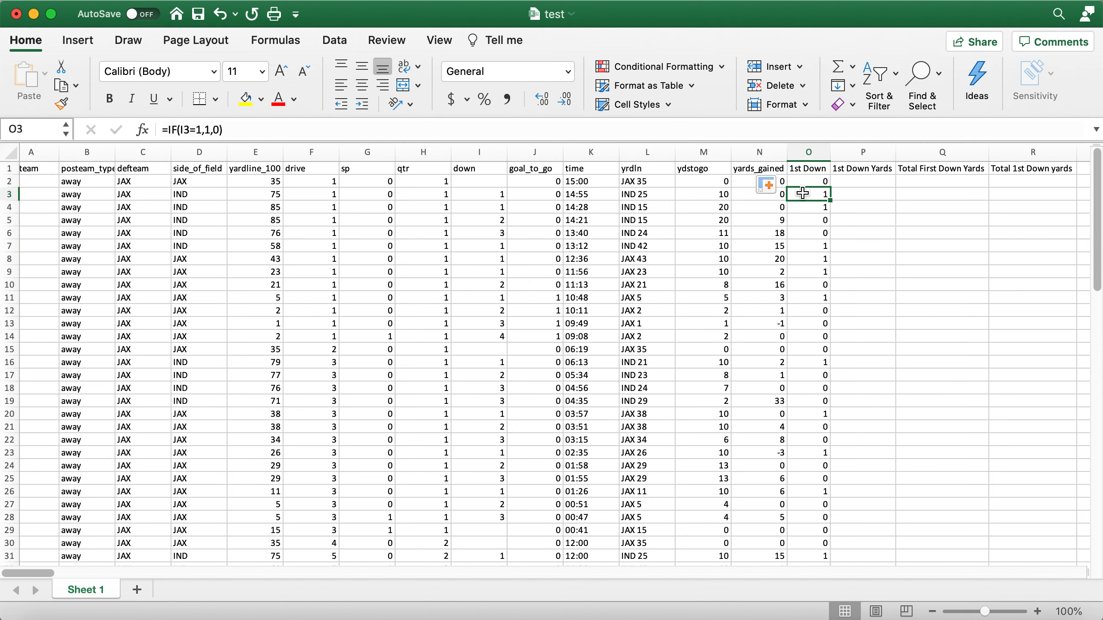
double_click(815, 193)
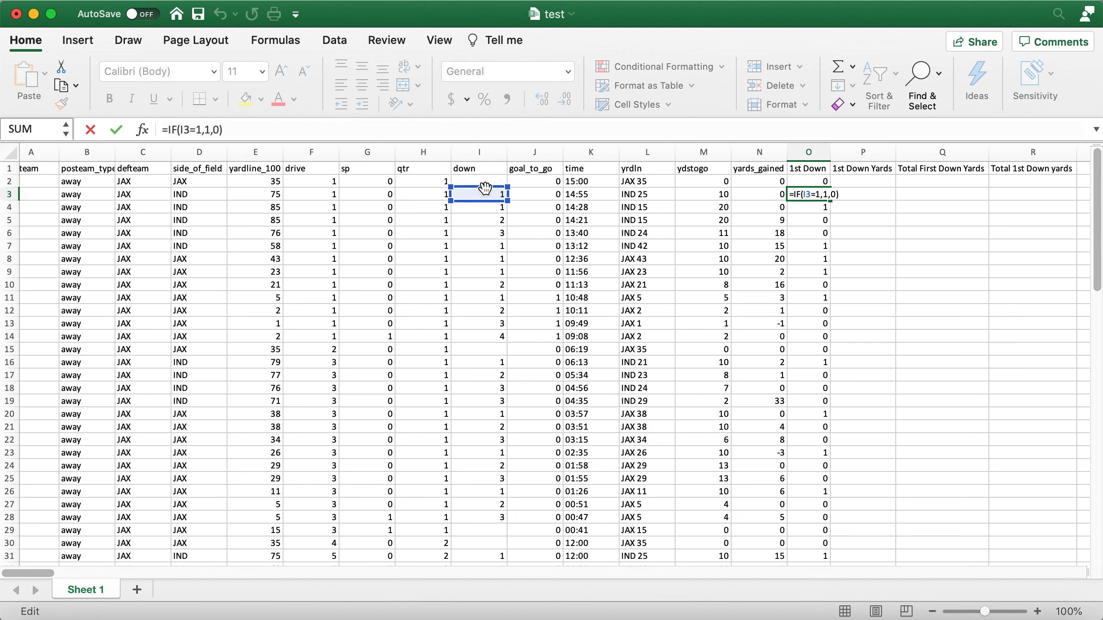
key(Return)
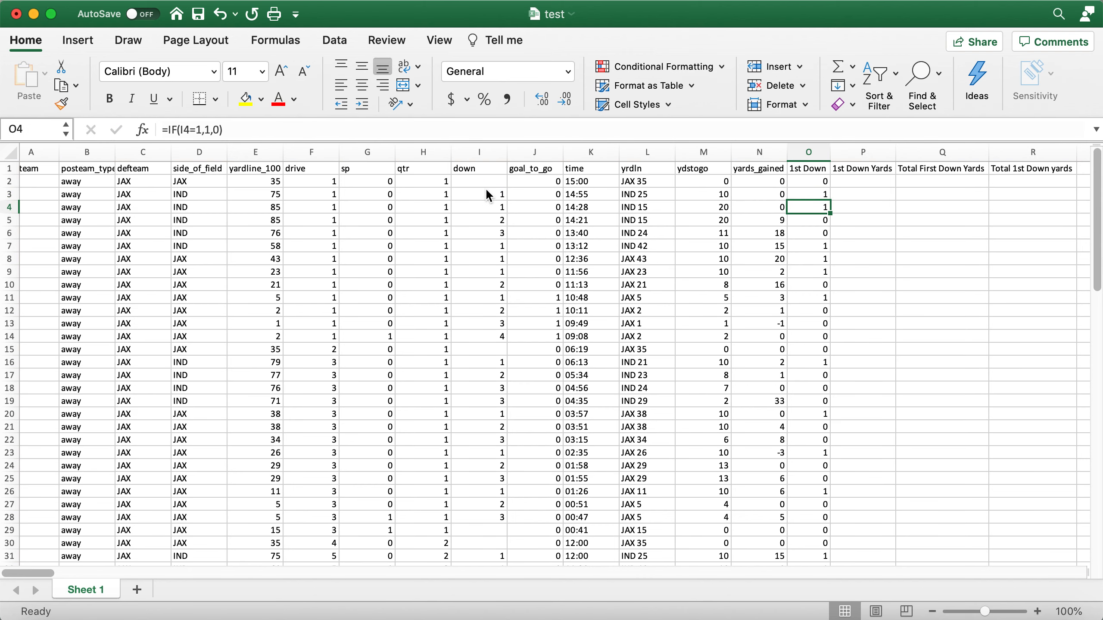
double_click(807, 208)
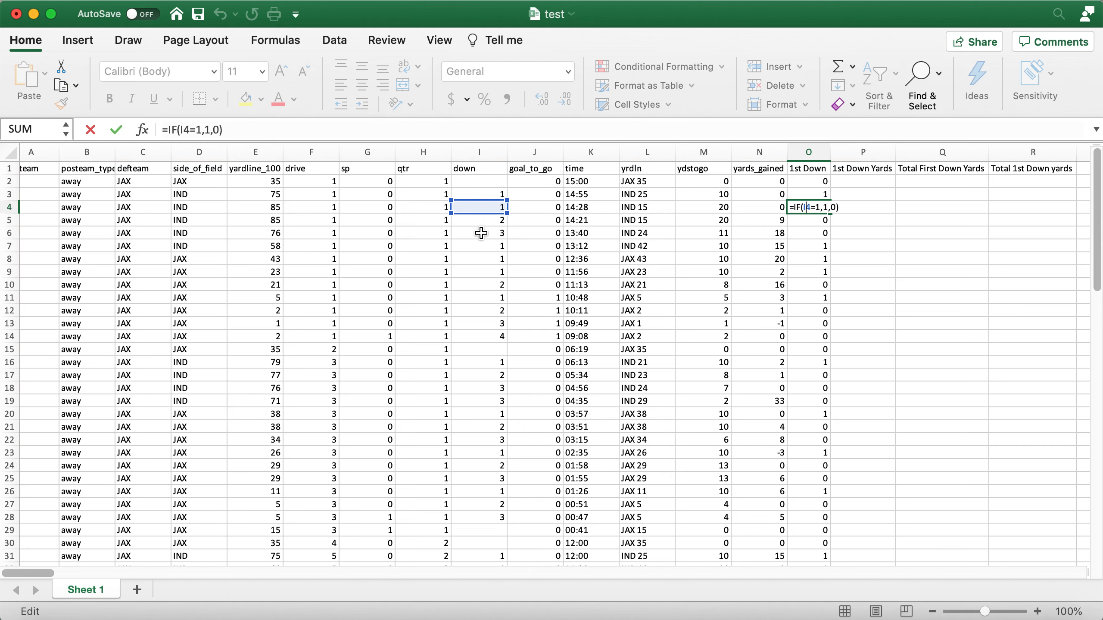
key(Return)
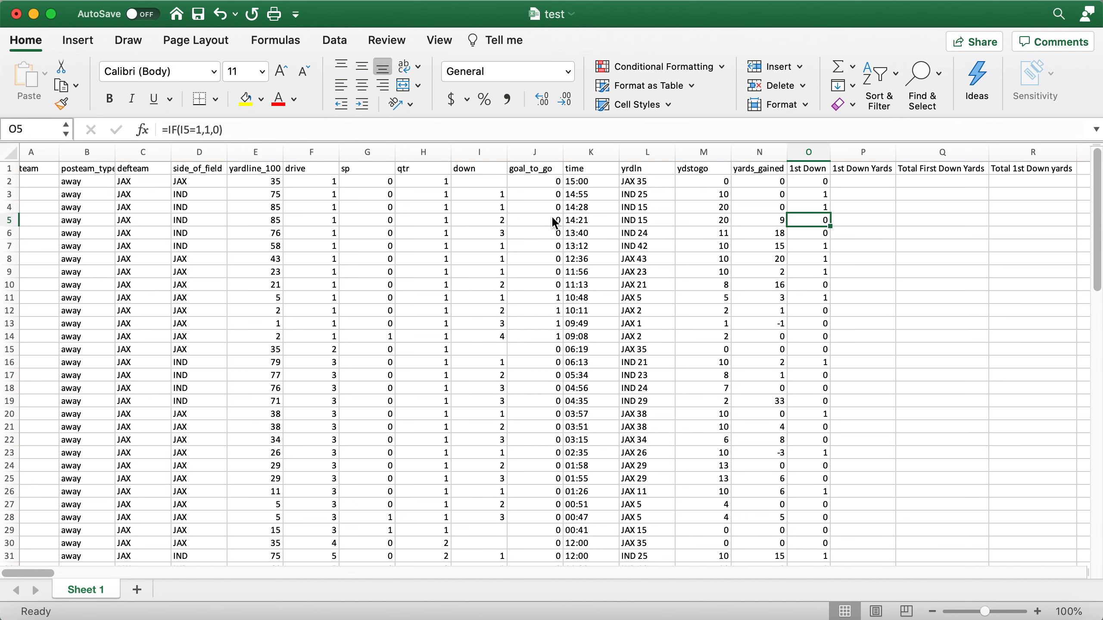
key(Down)
key(Down)
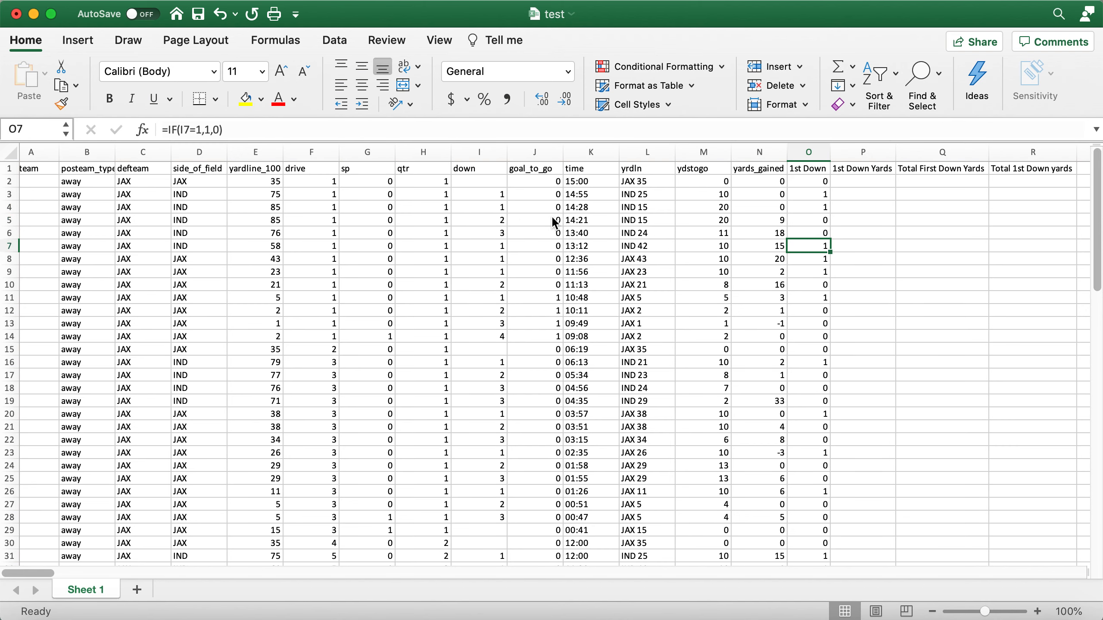
scroll(563, 360, down, 17)
scroll(563, 359, right, 1)
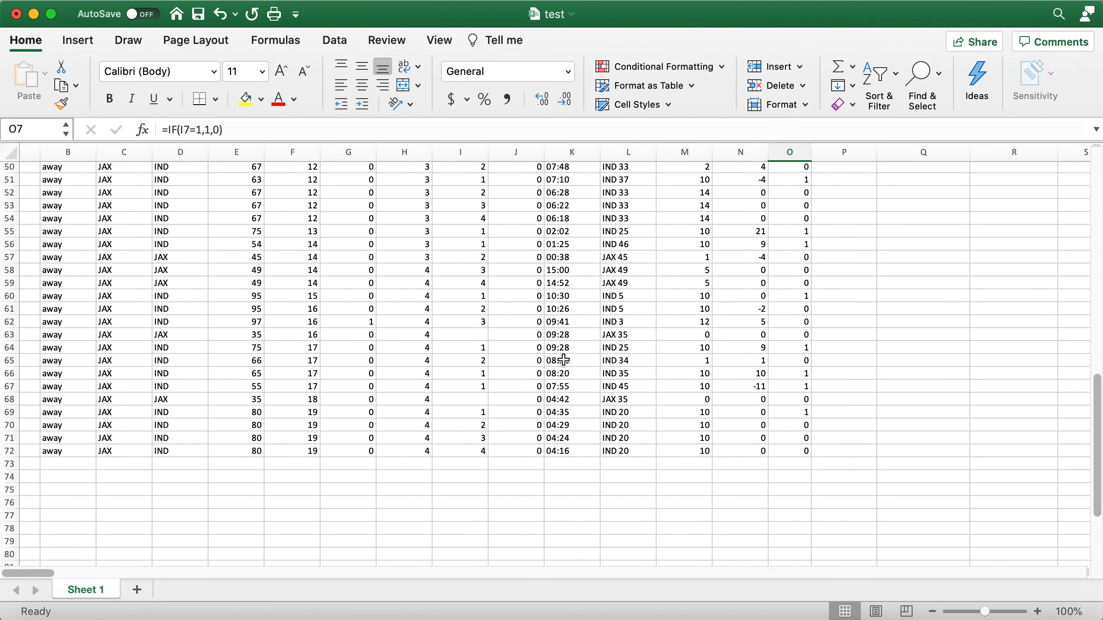
double_click(787, 411)
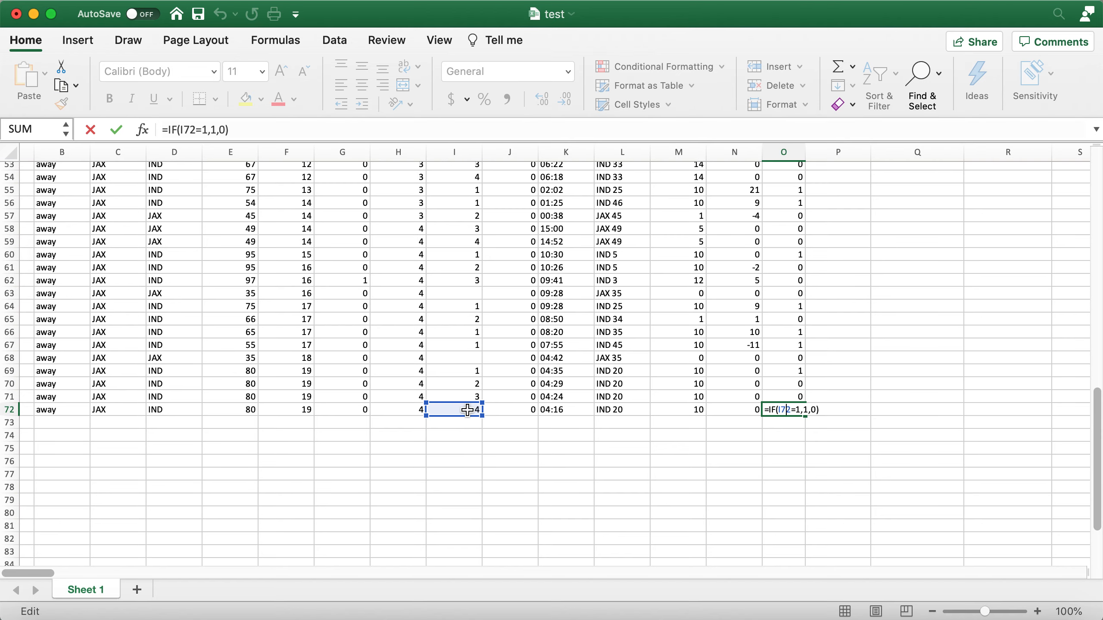
key(Return)
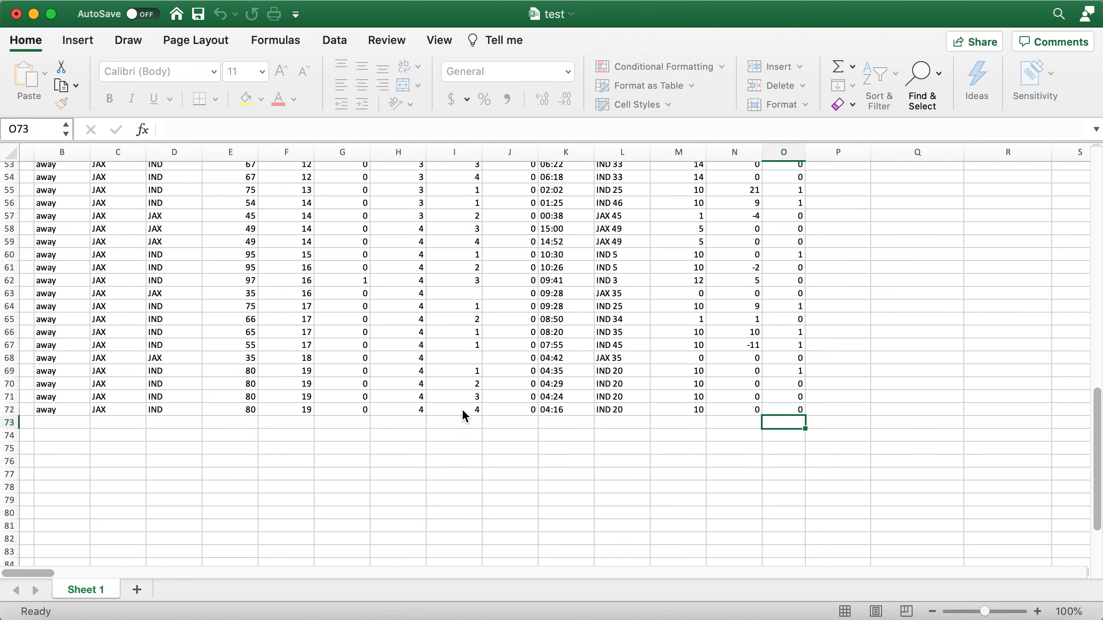
click(789, 409)
scroll(856, 348, up, 15)
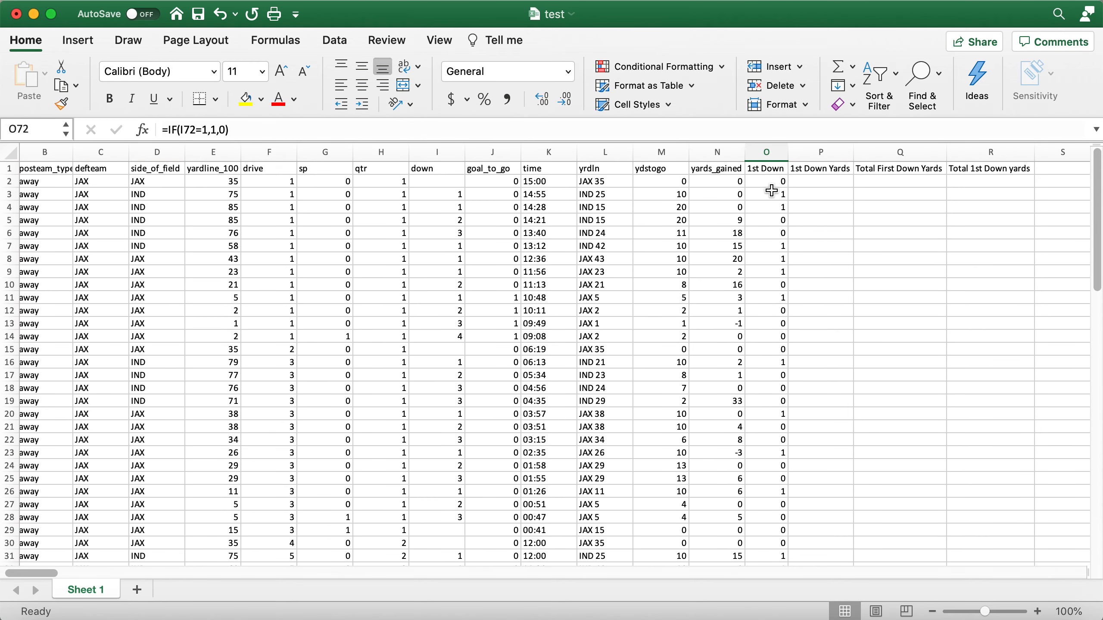
- Change the formula in O2 to =IF(I2=1,"Yes","No") so it returns text instead of numbers
click(769, 182)
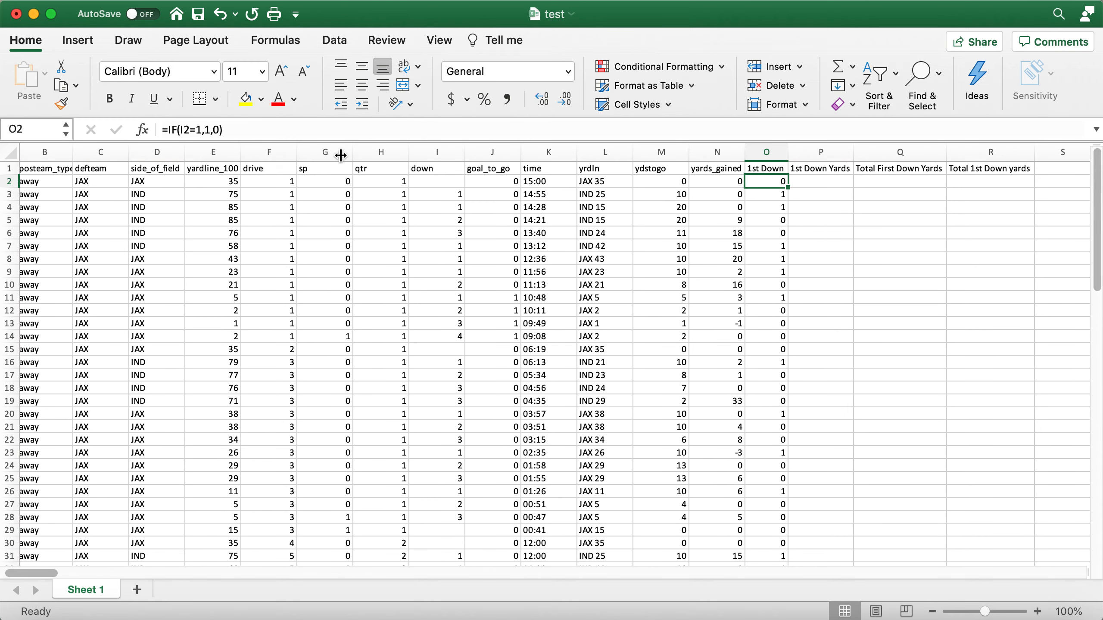
click(211, 130)
key(BackSpace)
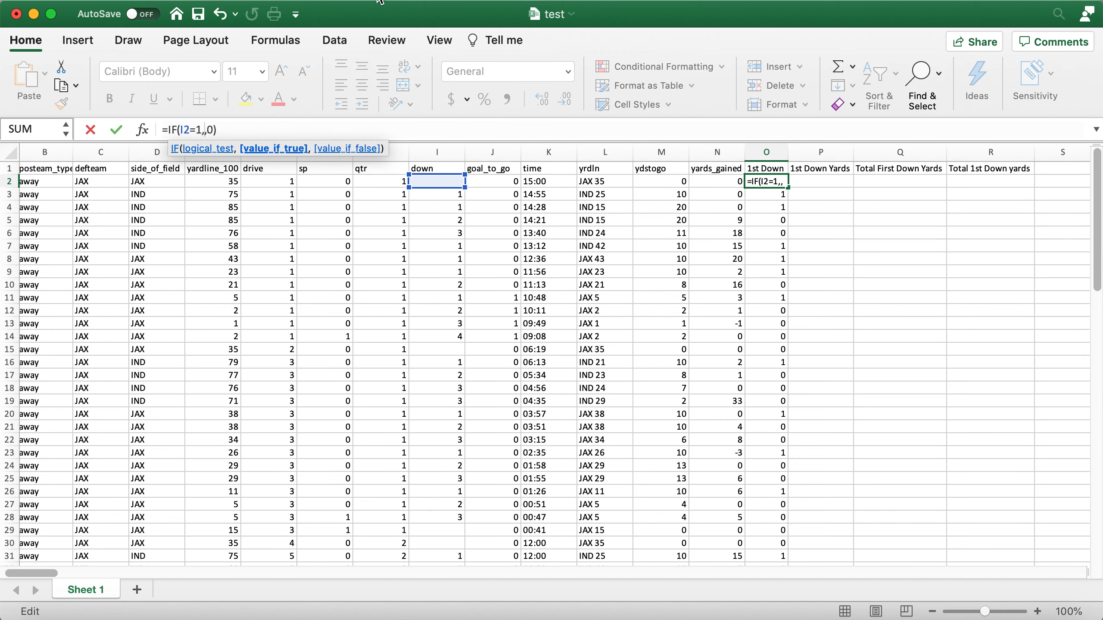
text("Yes")
click(240, 127)
key(BackSpace)
text("No)
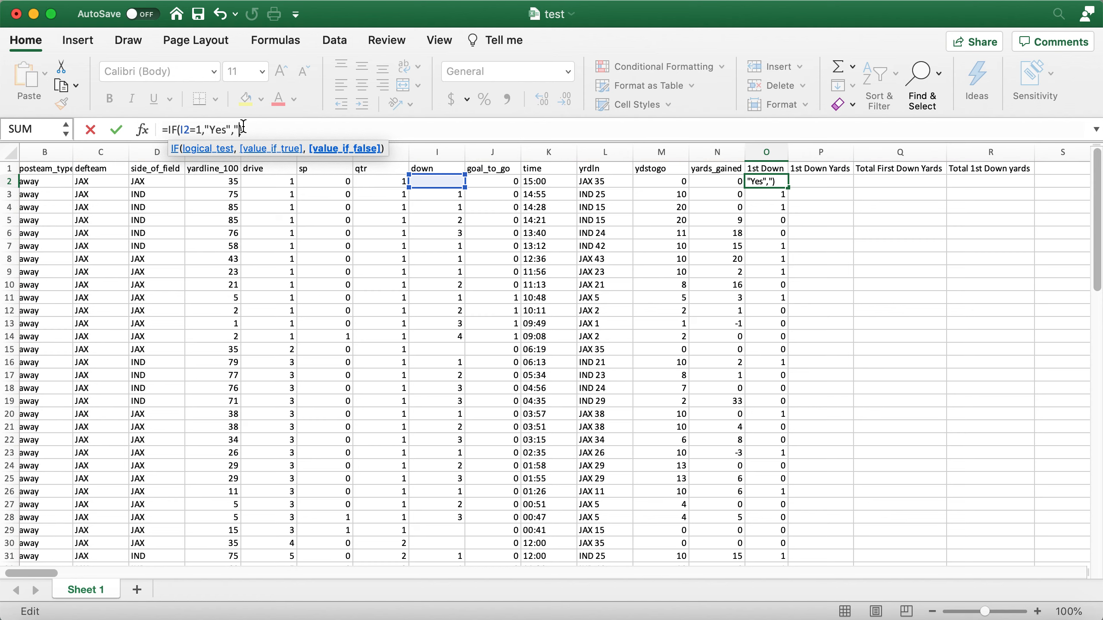
text(")
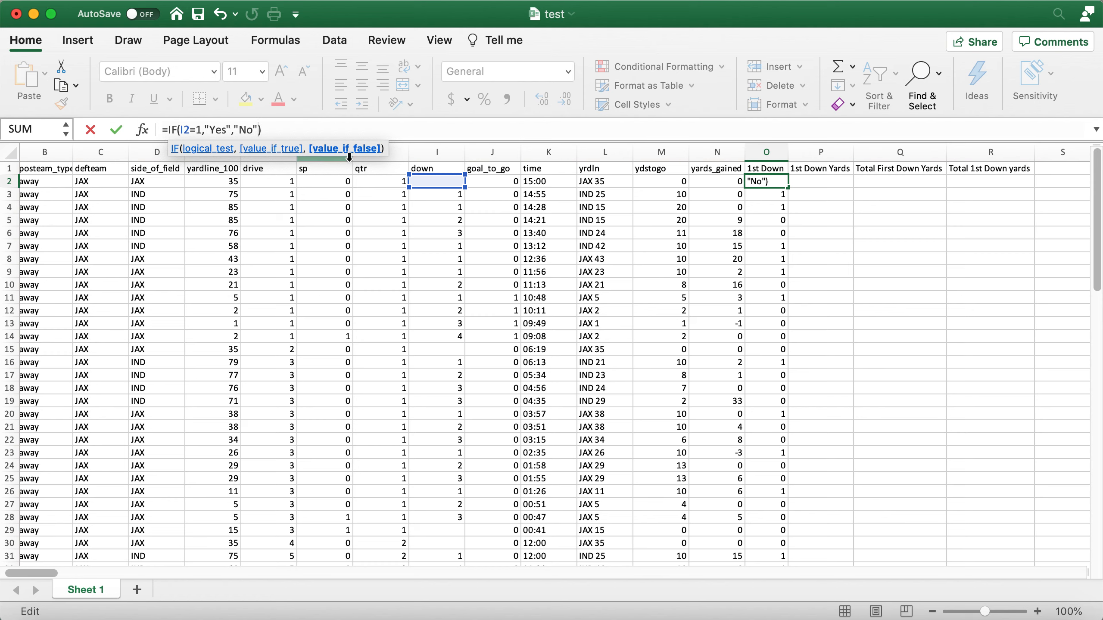
key(Return)
- Fill the Yes/No formula from O2 down the whole 1st Down column
click(768, 182)
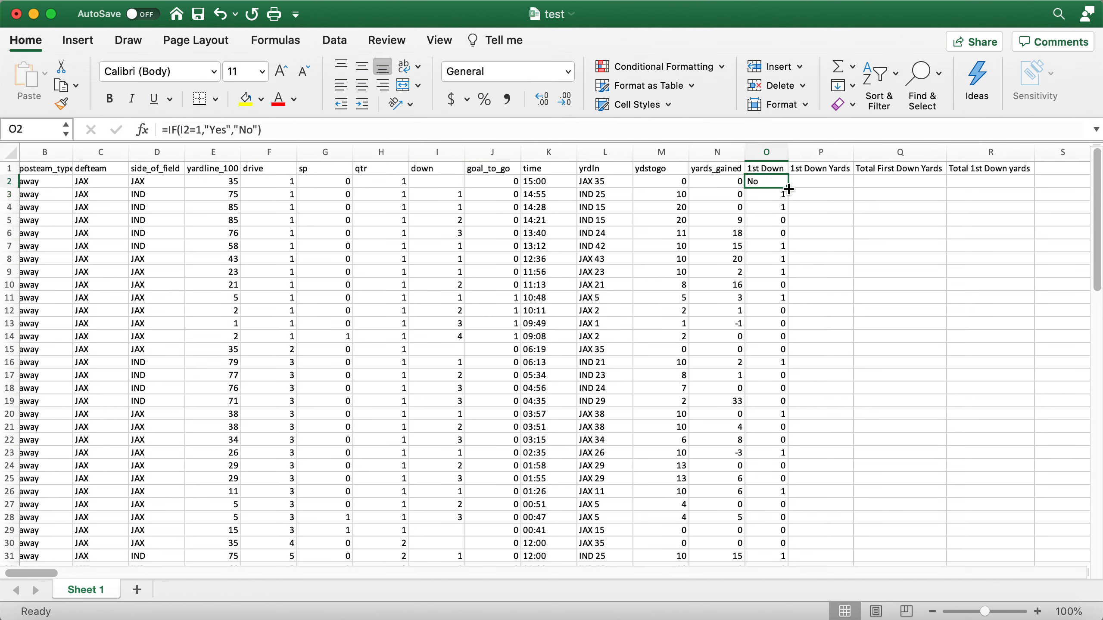
double_click(788, 187)
click(832, 258)
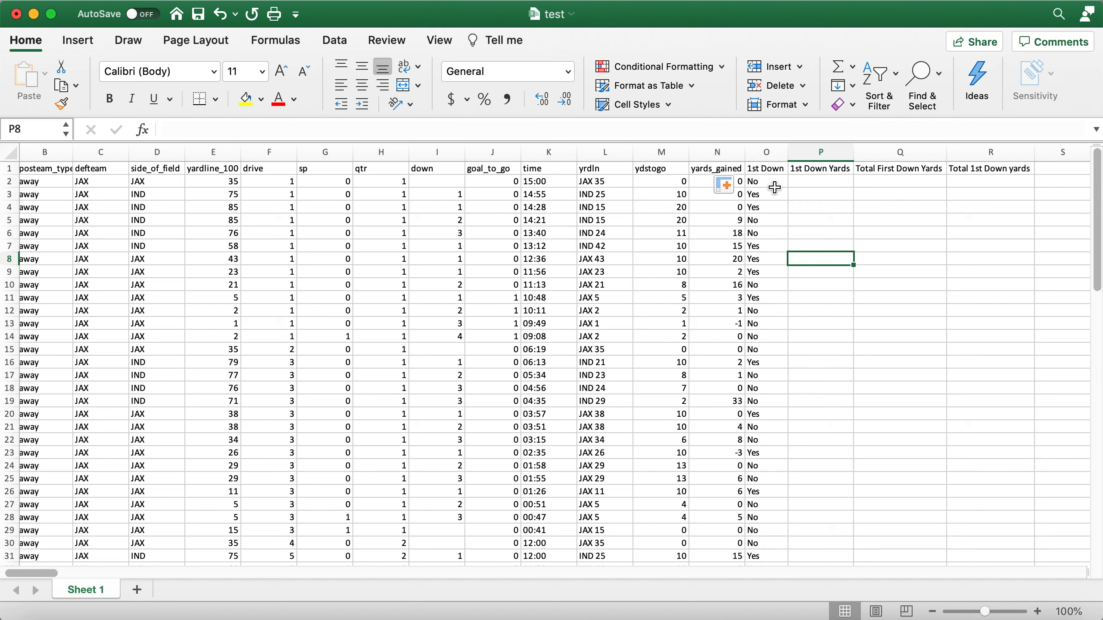
- Clear all contents of column O and re-enter the header "1st Down" in O1
click(769, 158)
key(Delete)
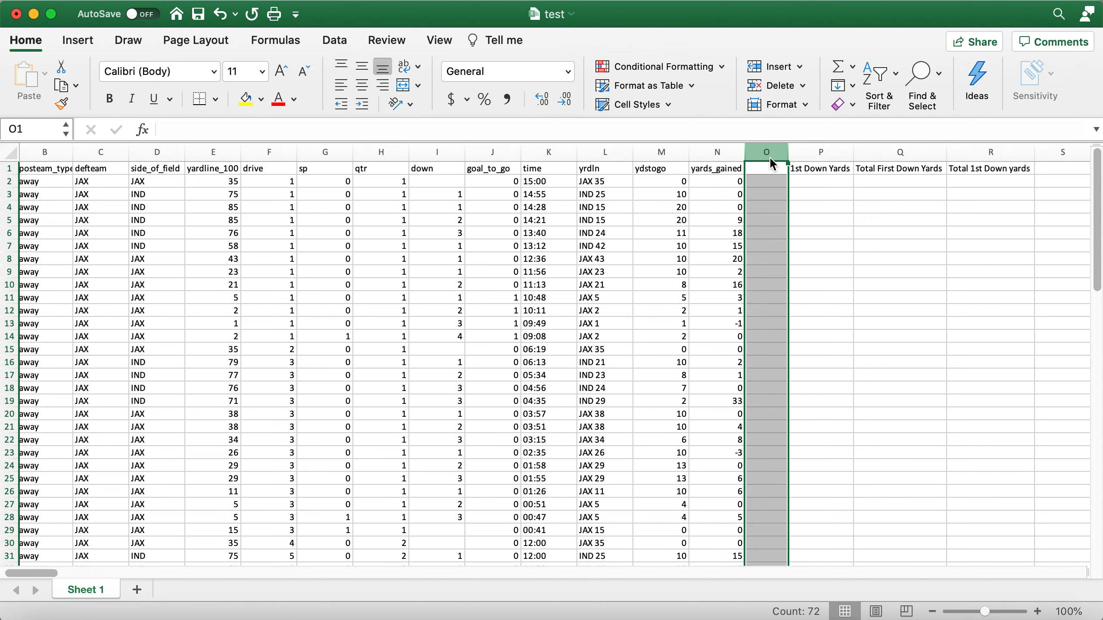
click(763, 171)
text(1st Down)
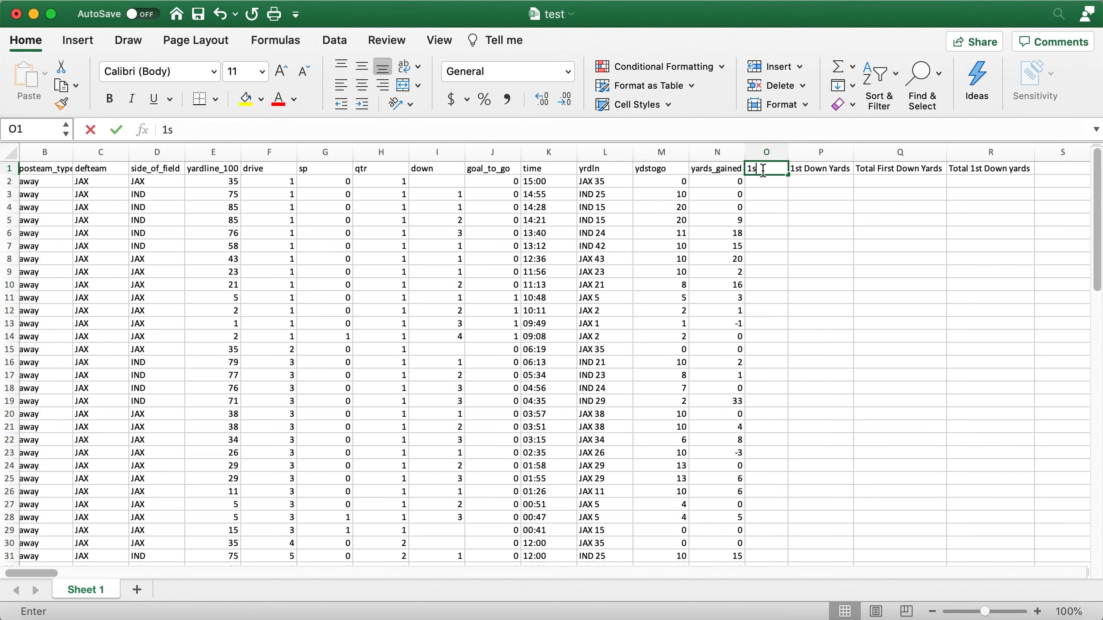
key(Return)
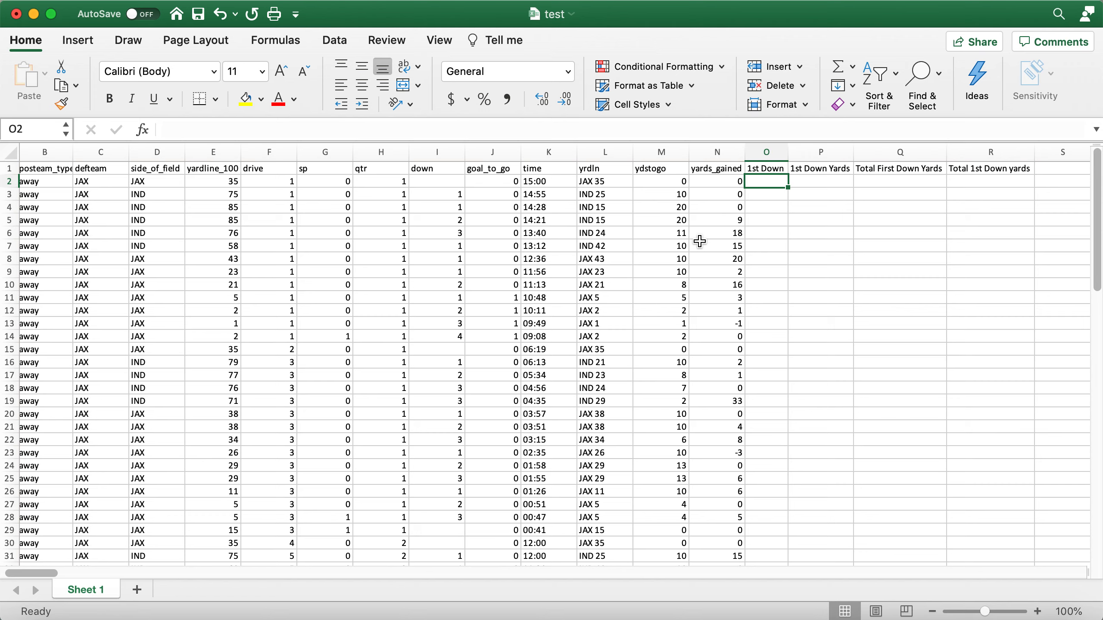
- Change the header in O1 to "JAX Side"
key(Up)
text(JAX Side)
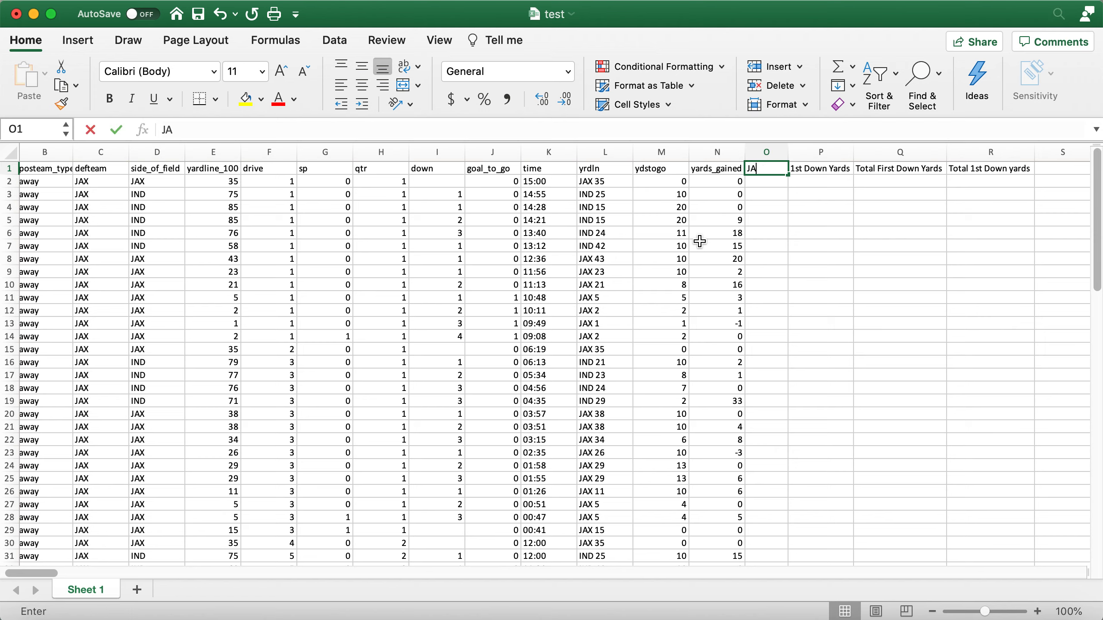
key(Return)
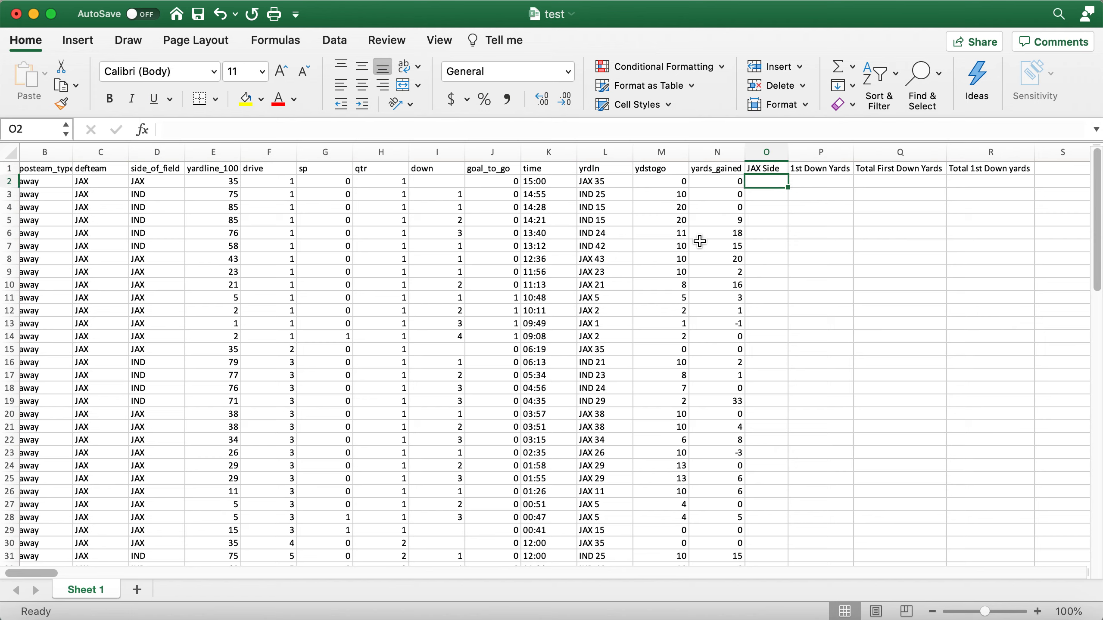
- Enter =IF(D2="JAX",1,0) in O2 and fill it down the whole JAX Side column
text(=if()
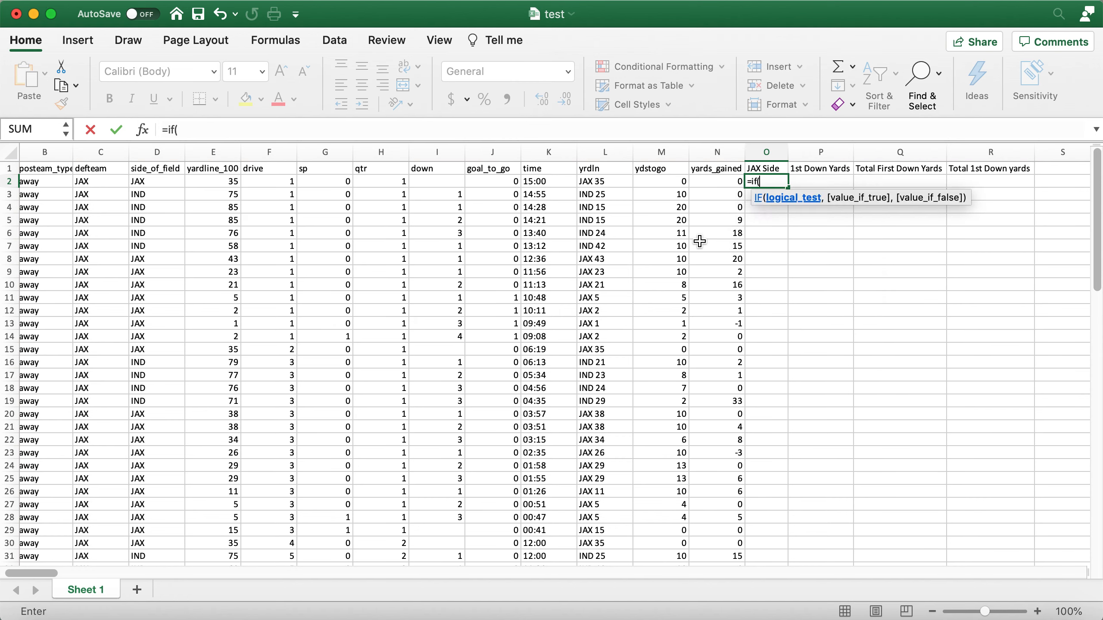
click(164, 182)
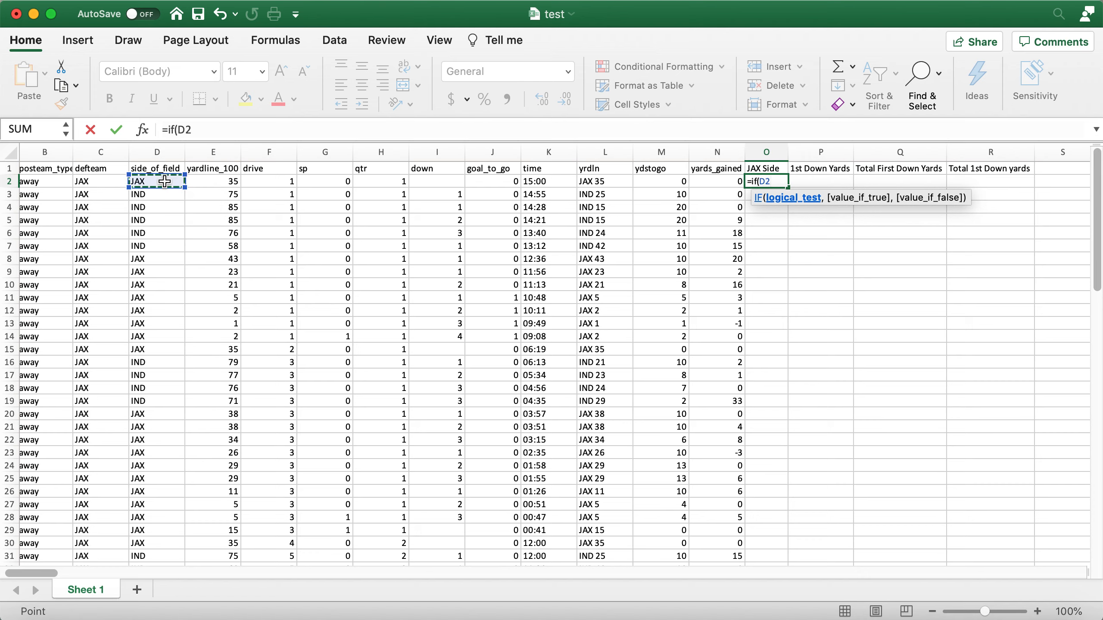
text(="JAX)
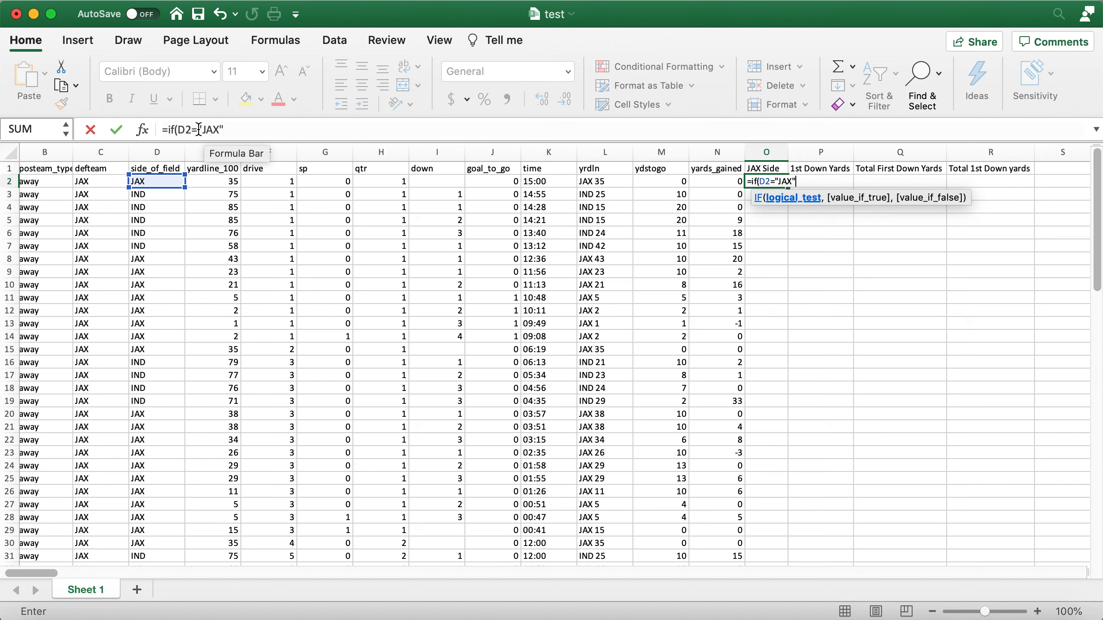
click(245, 127)
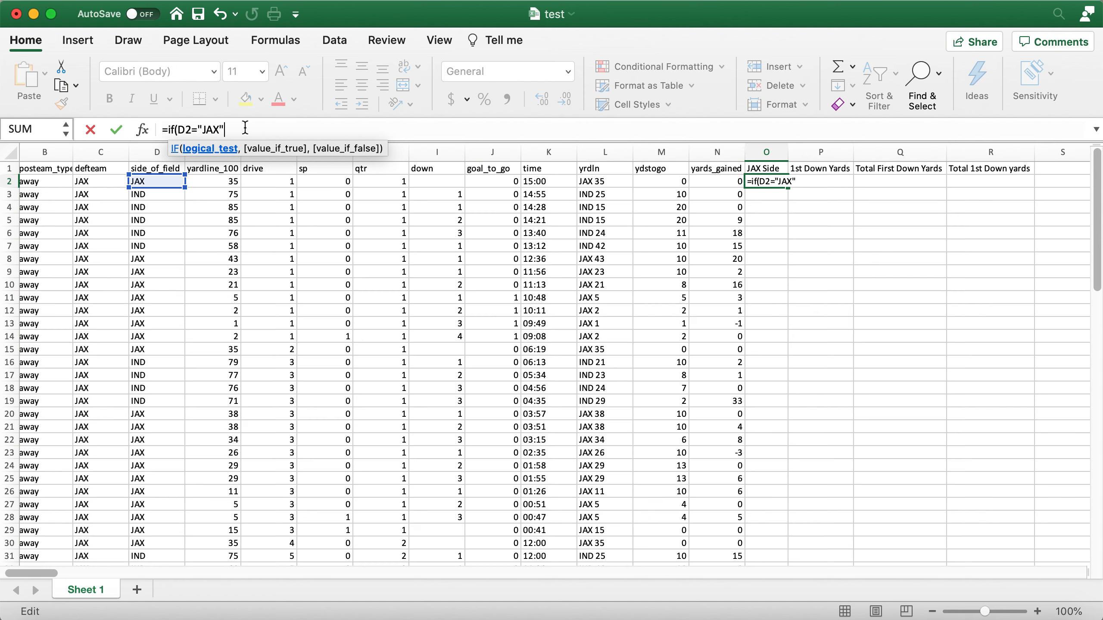
text(,)
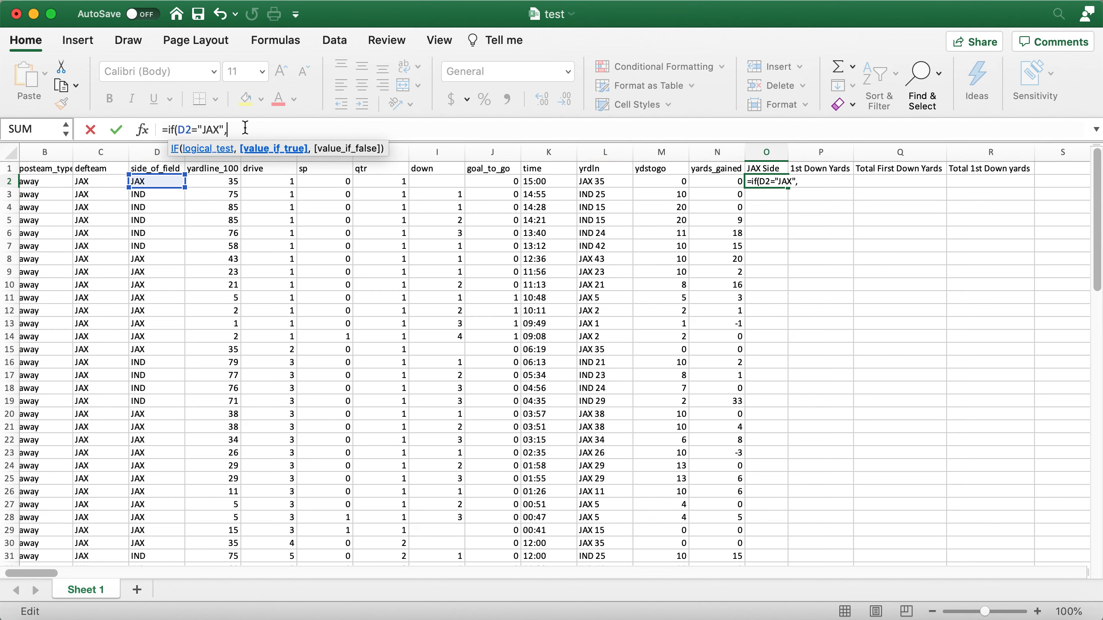
text(1,)
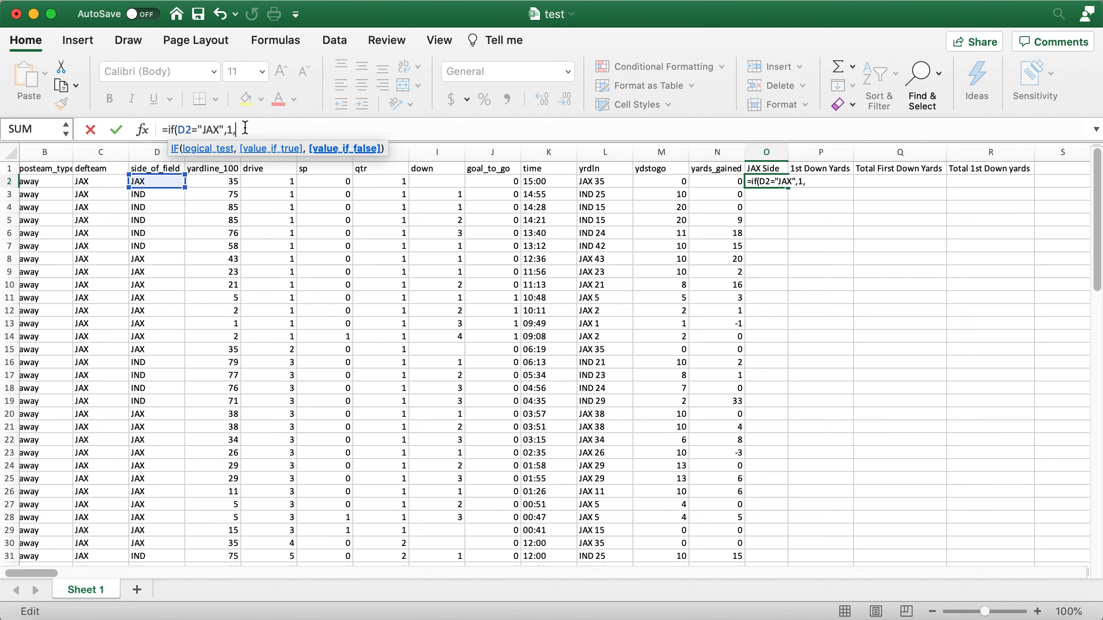
text(0))
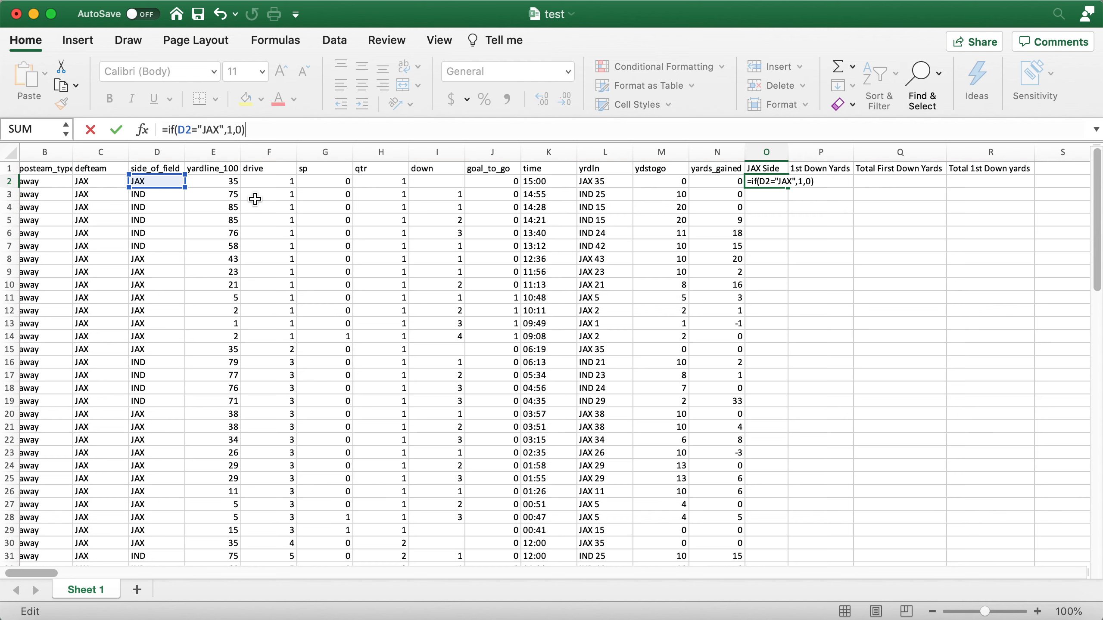
key(Return)
click(777, 179)
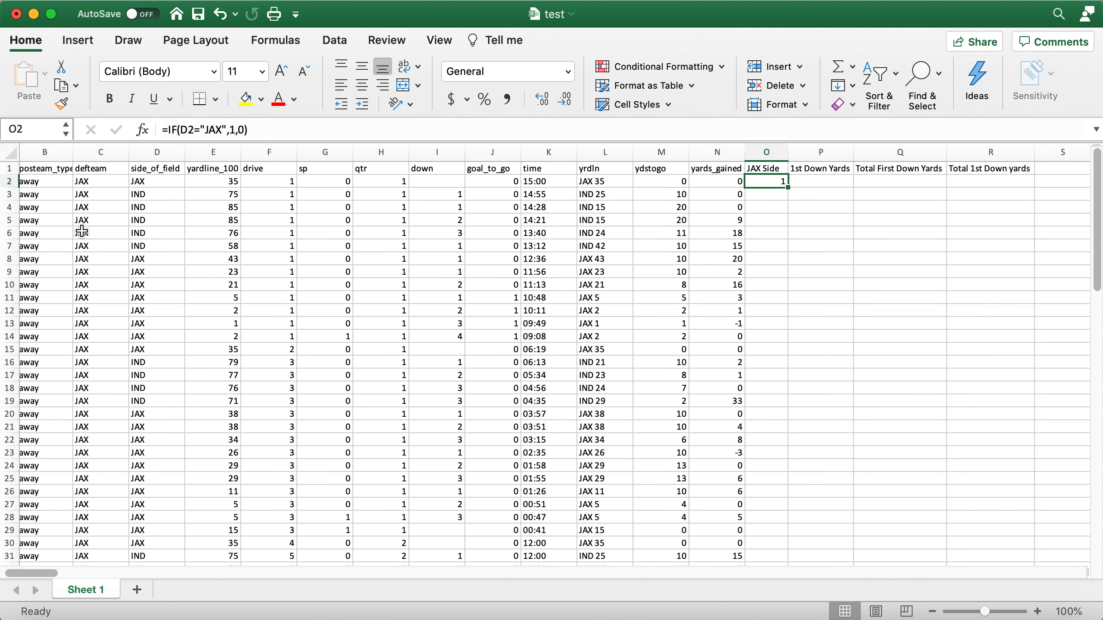
double_click(789, 187)
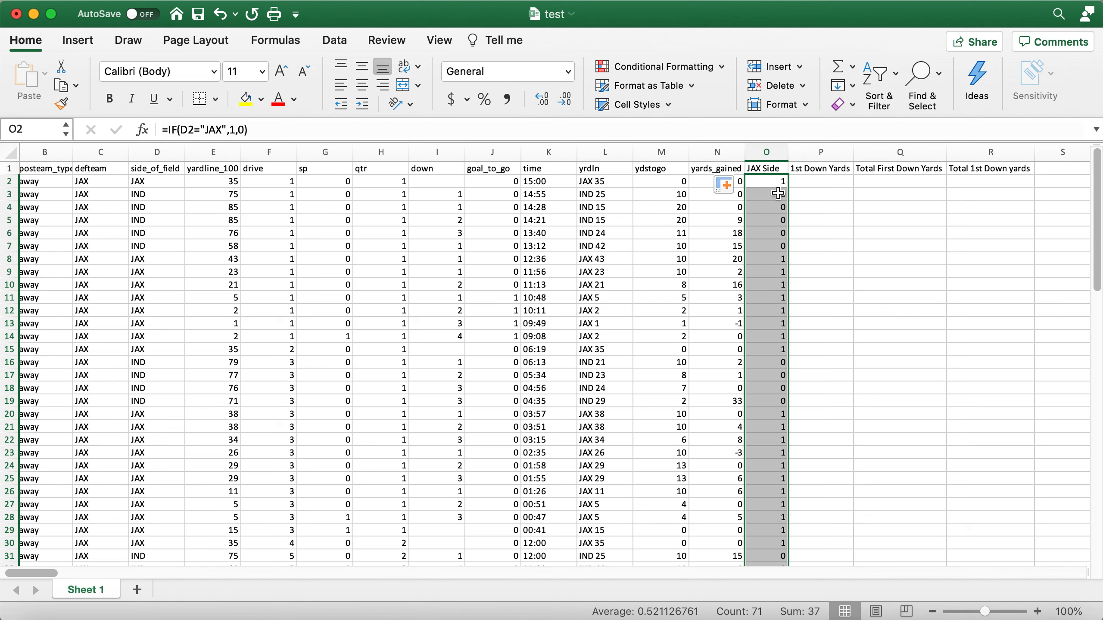
- Check which side_of_field cells the filled JAX Side formulas refer to, in O3, O4, O5 and O8
click(773, 195)
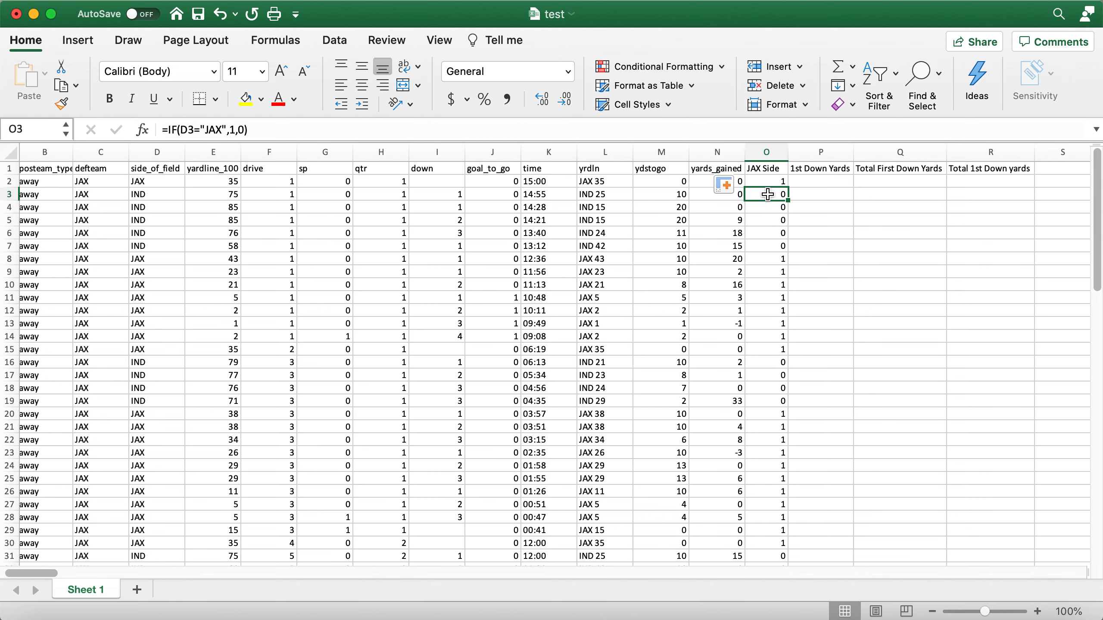
double_click(767, 195)
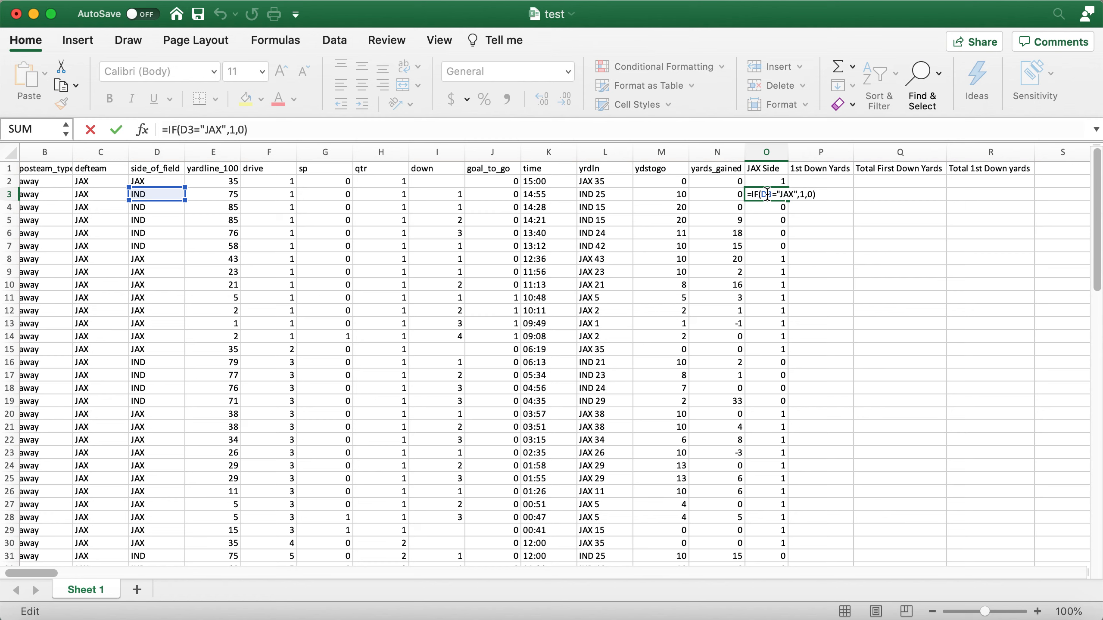
key(Return)
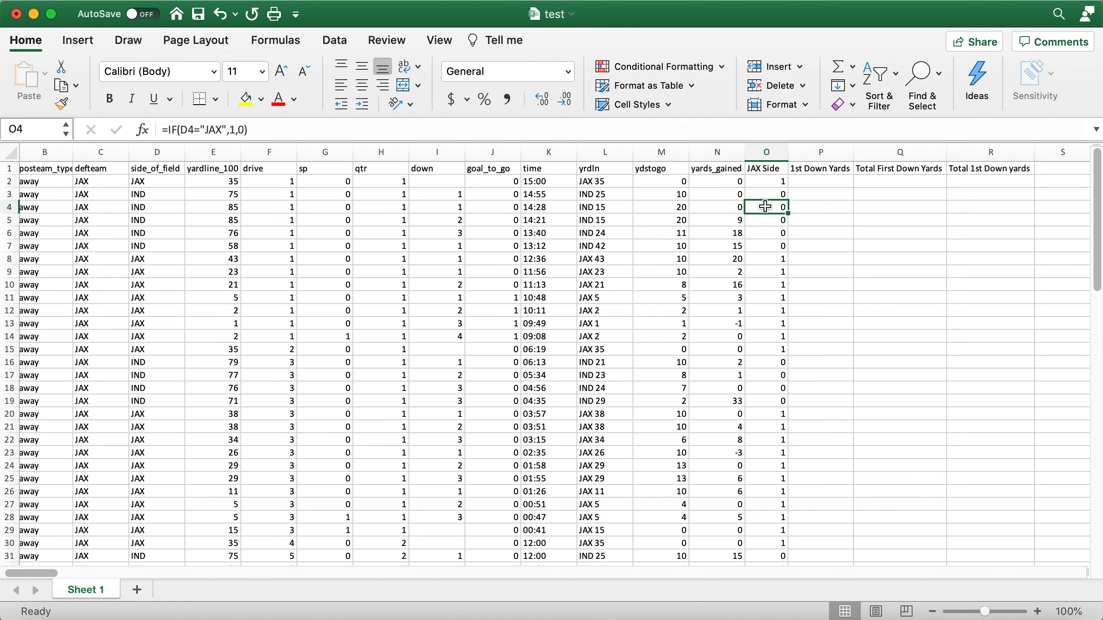
double_click(765, 207)
key(Return)
double_click(766, 221)
key(Return)
click(769, 260)
double_click(769, 259)
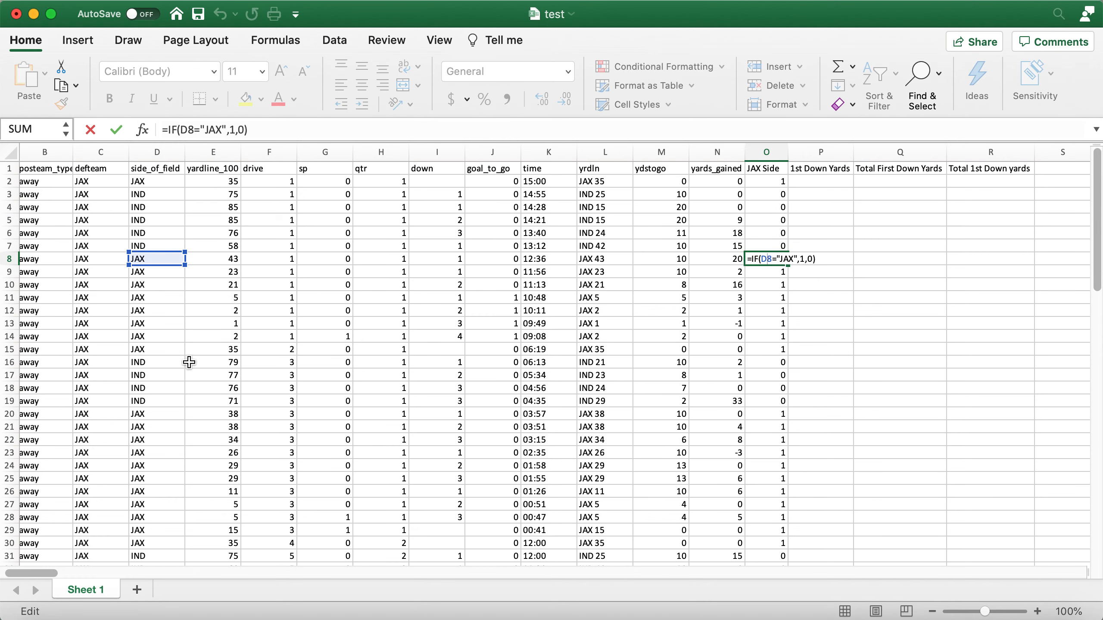
key(Escape)
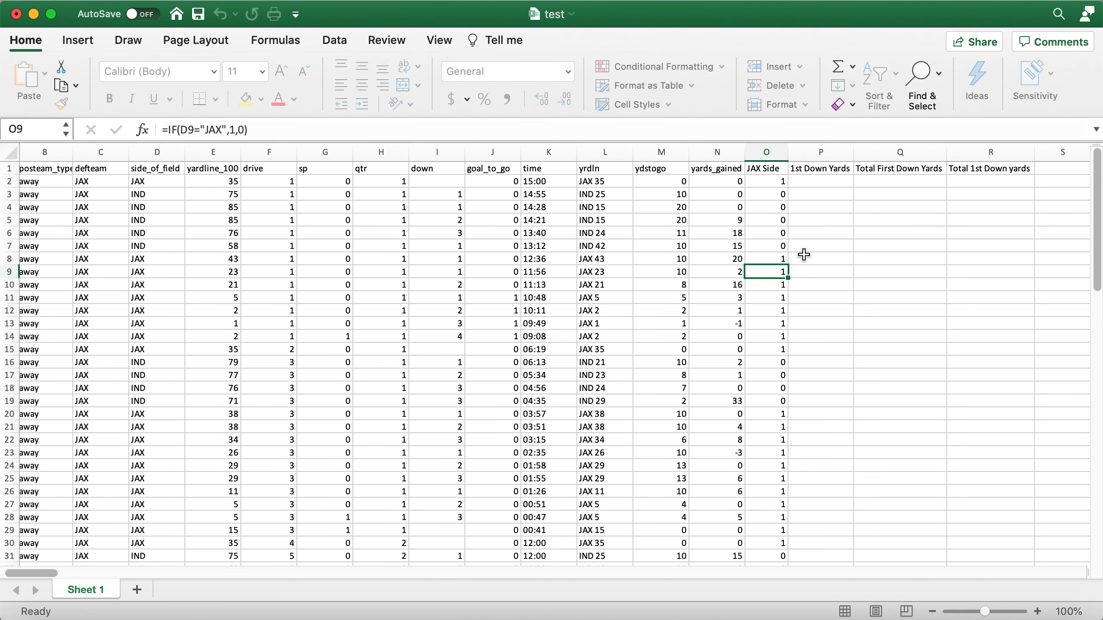
double_click(776, 258)
key(Return)
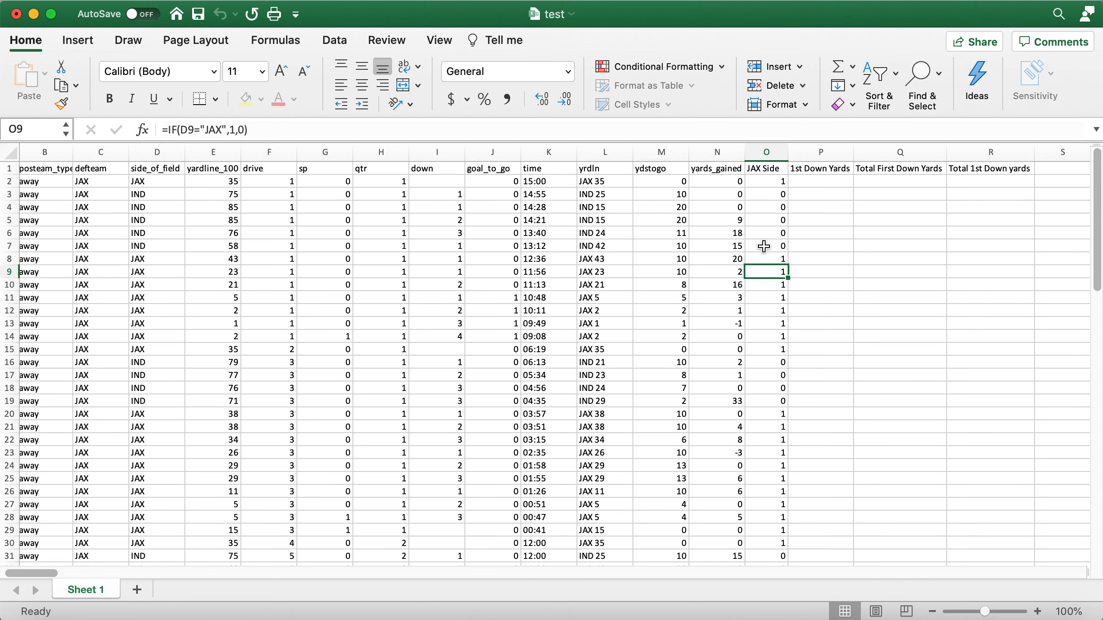
- Change the formula in O2 to =IF(D2="JAX","Yes","No") so it returns text instead of numbers
click(778, 183)
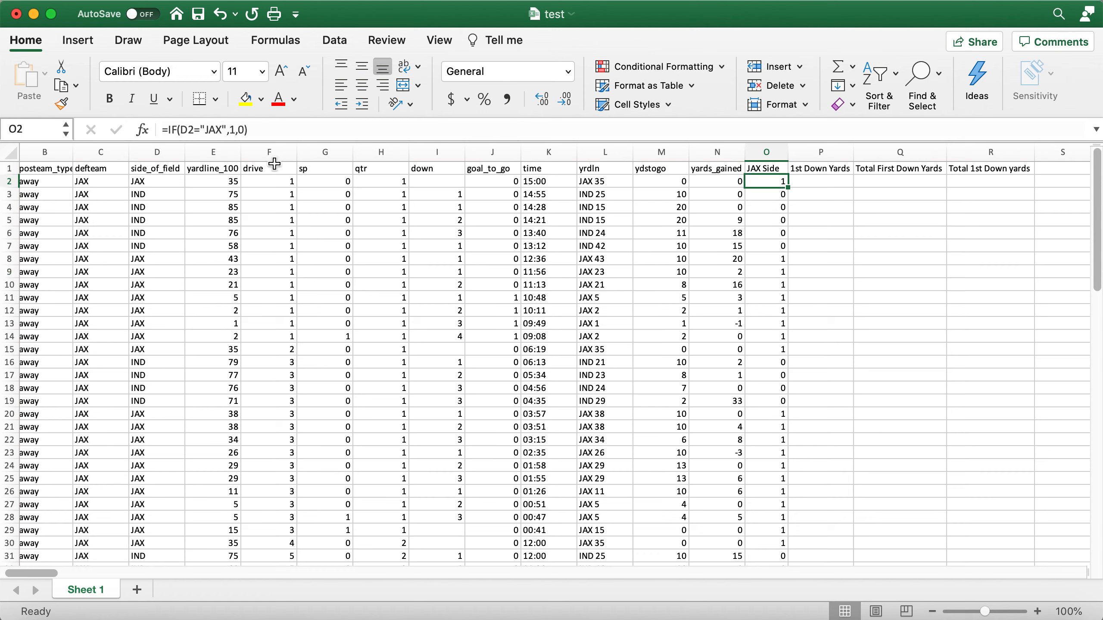
click(237, 130)
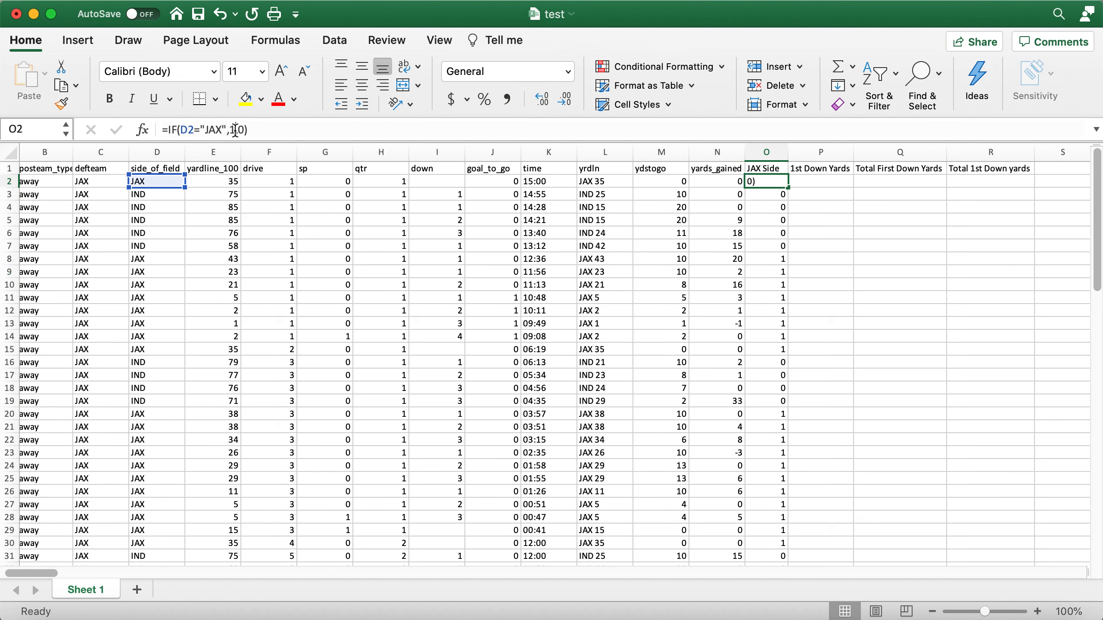
key(BackSpace)
text(")
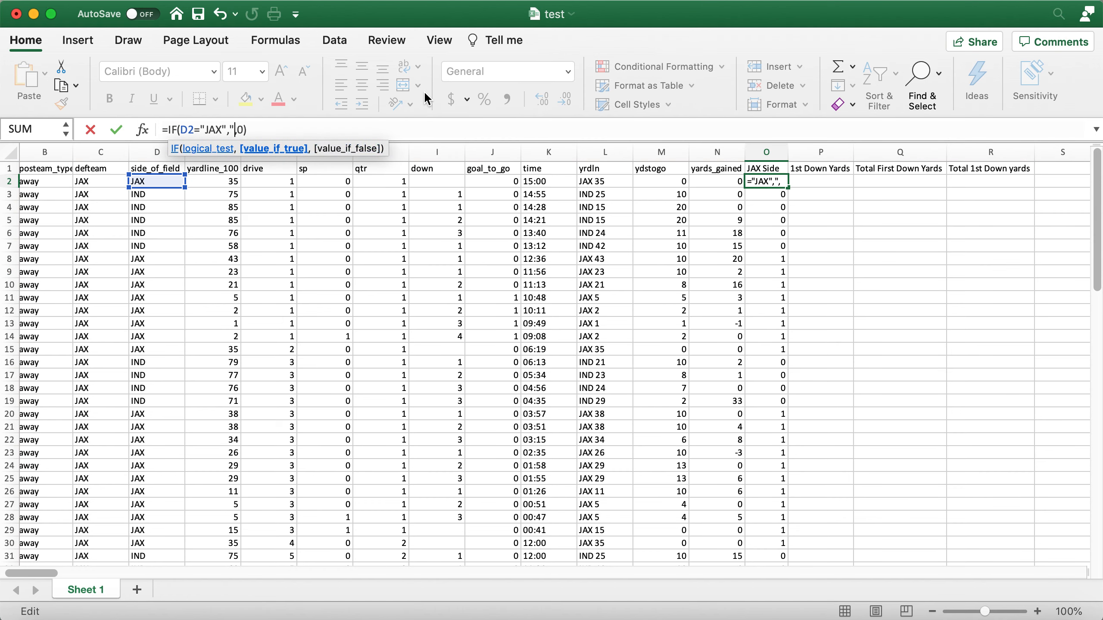
text(Yes")
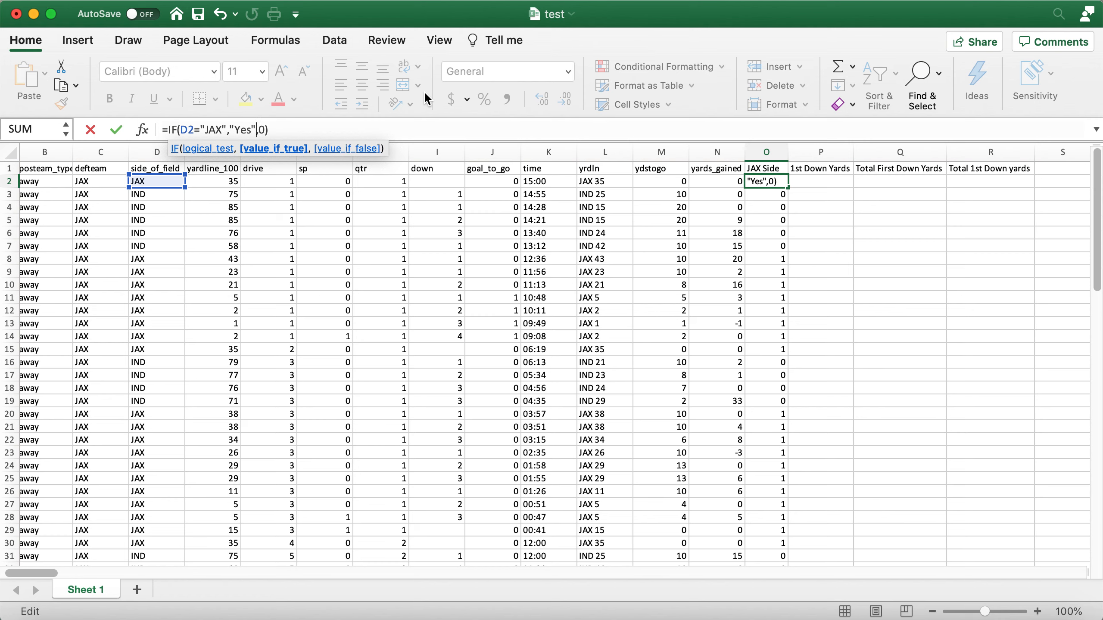
click(268, 128)
key(BackSpace)
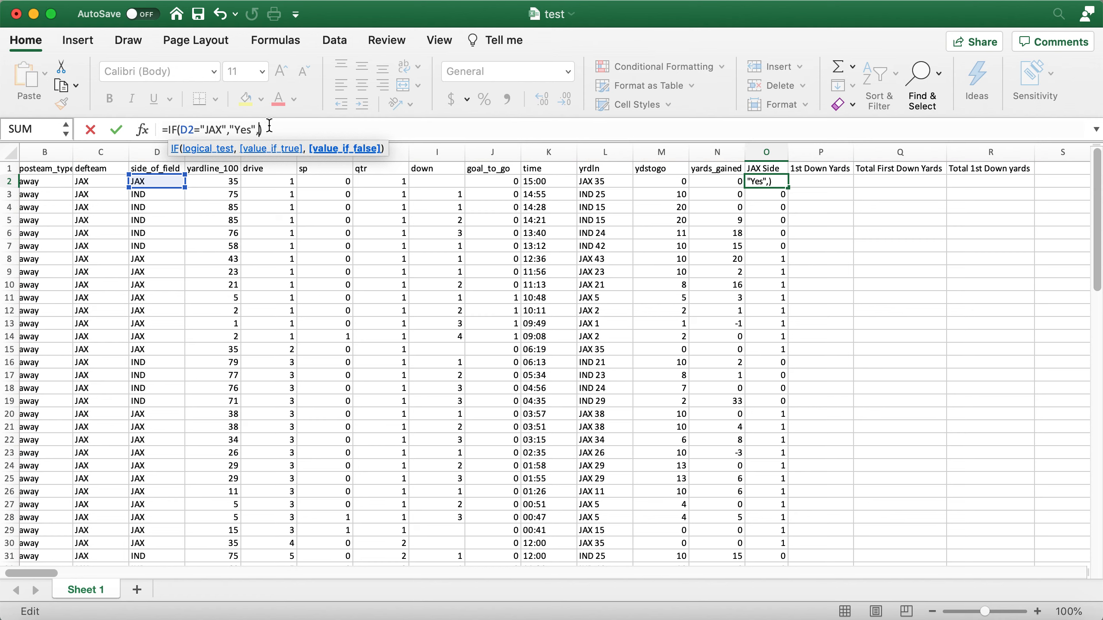
text("No")
key(Return)
- Fill the Yes/No formula from O2 down the JAX Side column and check it through the last row, 72
click(779, 184)
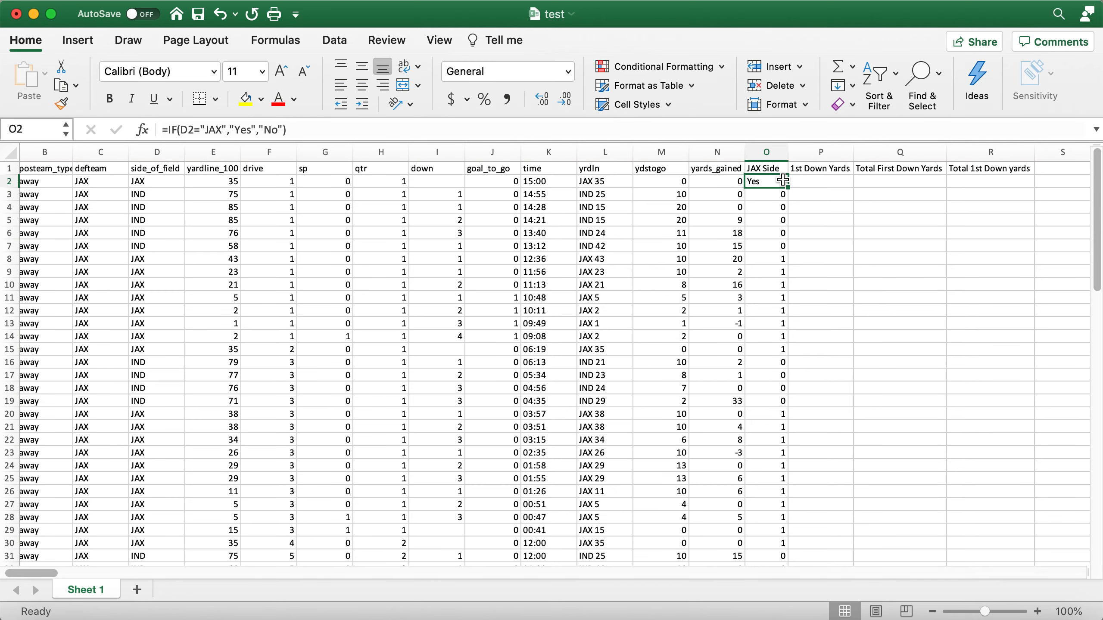
double_click(789, 190)
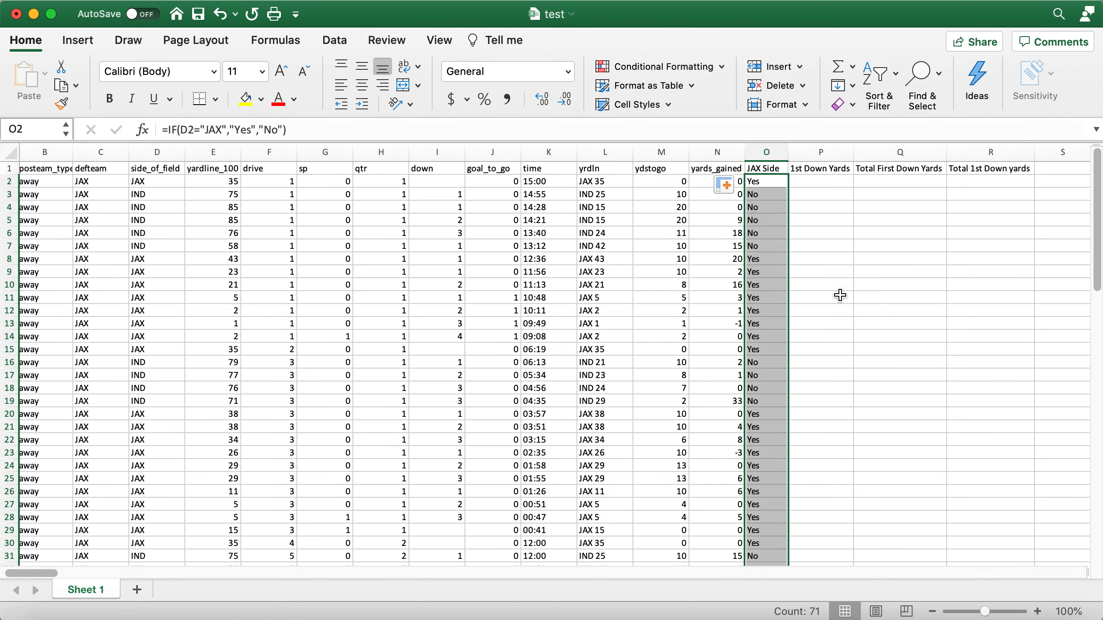
scroll(840, 295, down, 3)
scroll(840, 296, down, 15)
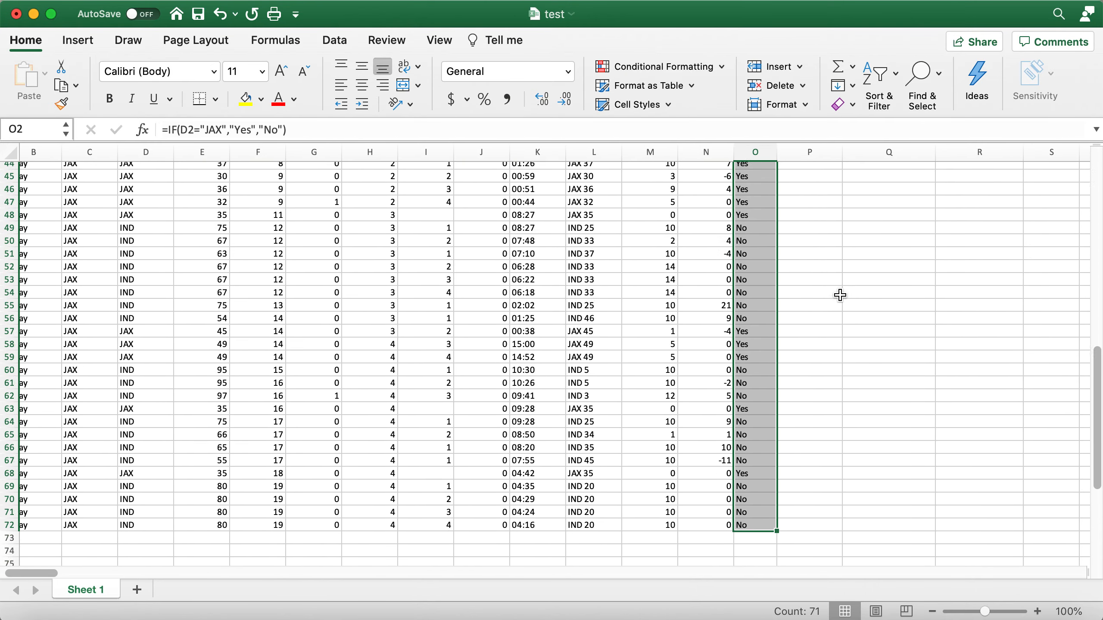
click(839, 327)
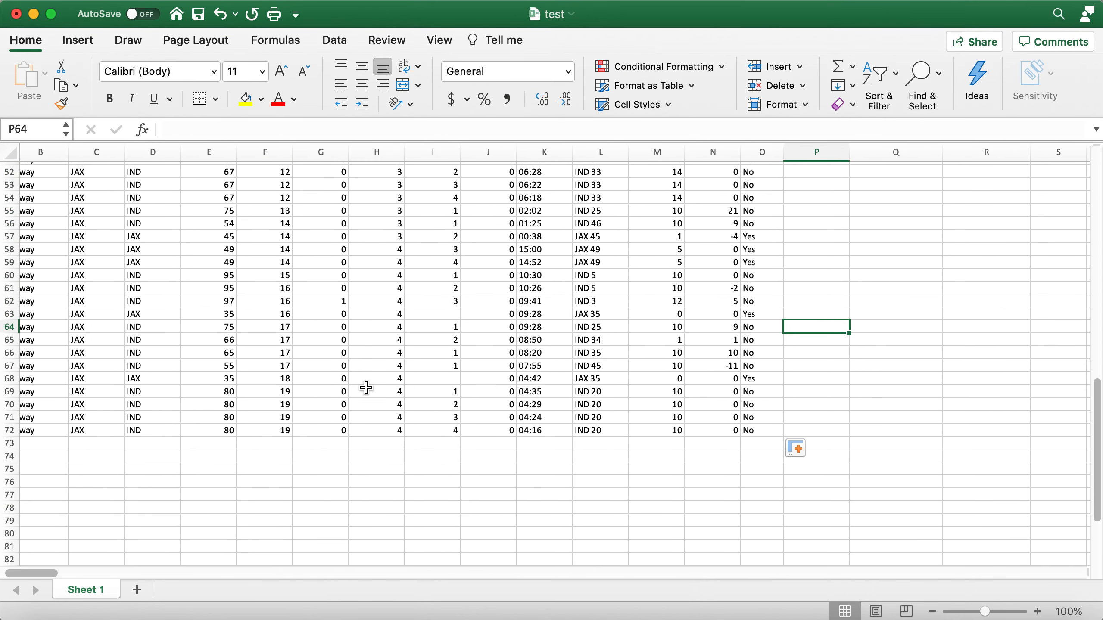
scroll(267, 360, up, 16)
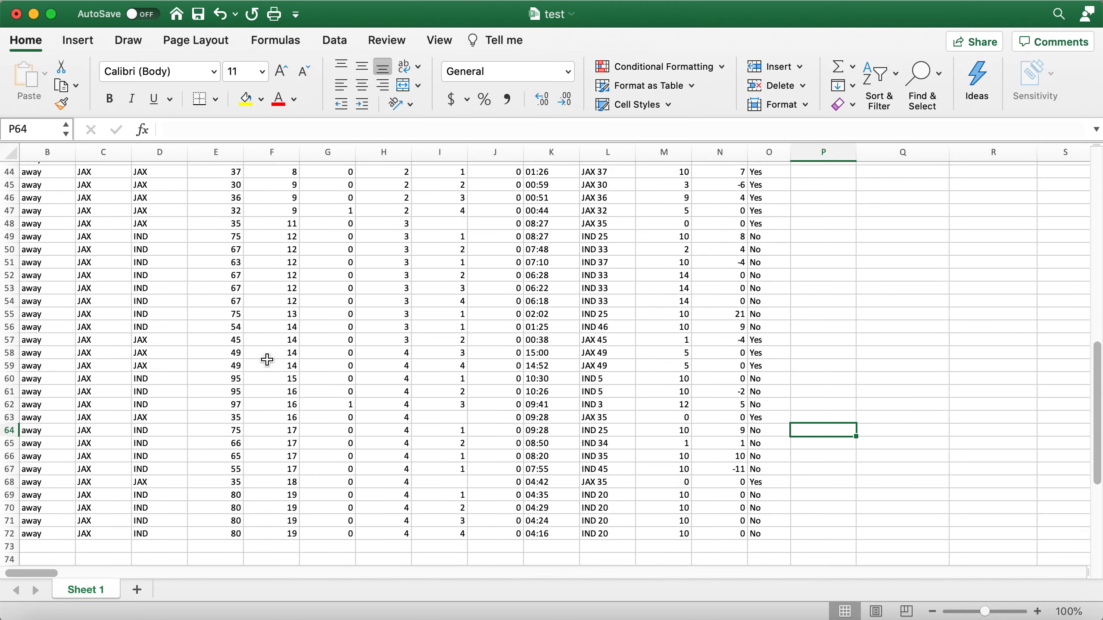
scroll(267, 360, up, 2)
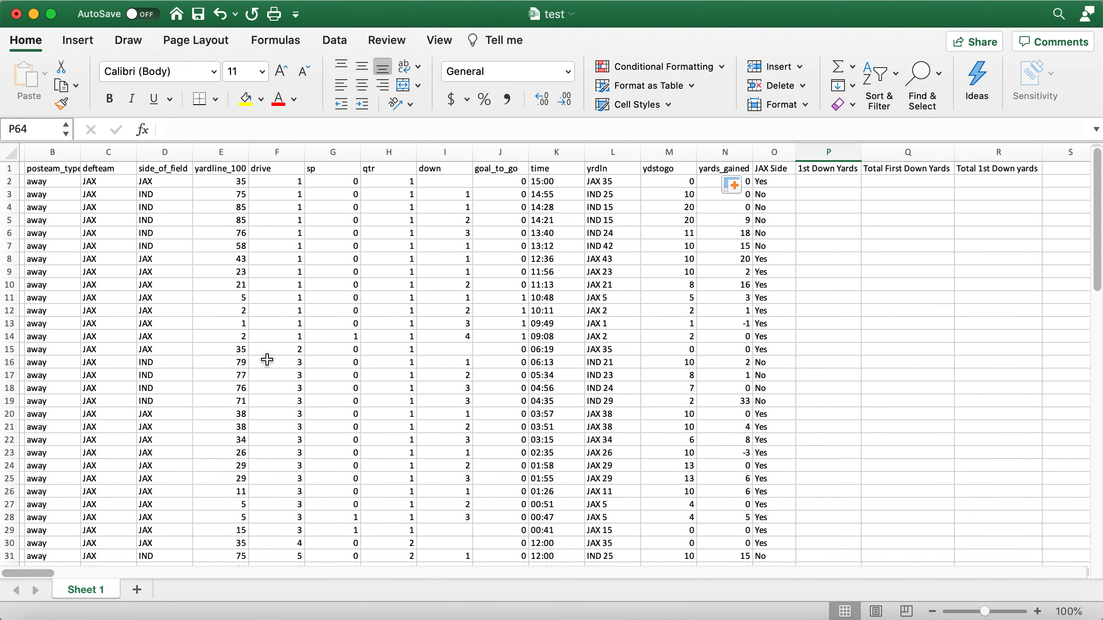
- Clear all contents of column O and enter the header "JAX" in O1
click(777, 152)
key(Delete)
click(771, 168)
text(JAX)
key(Return)
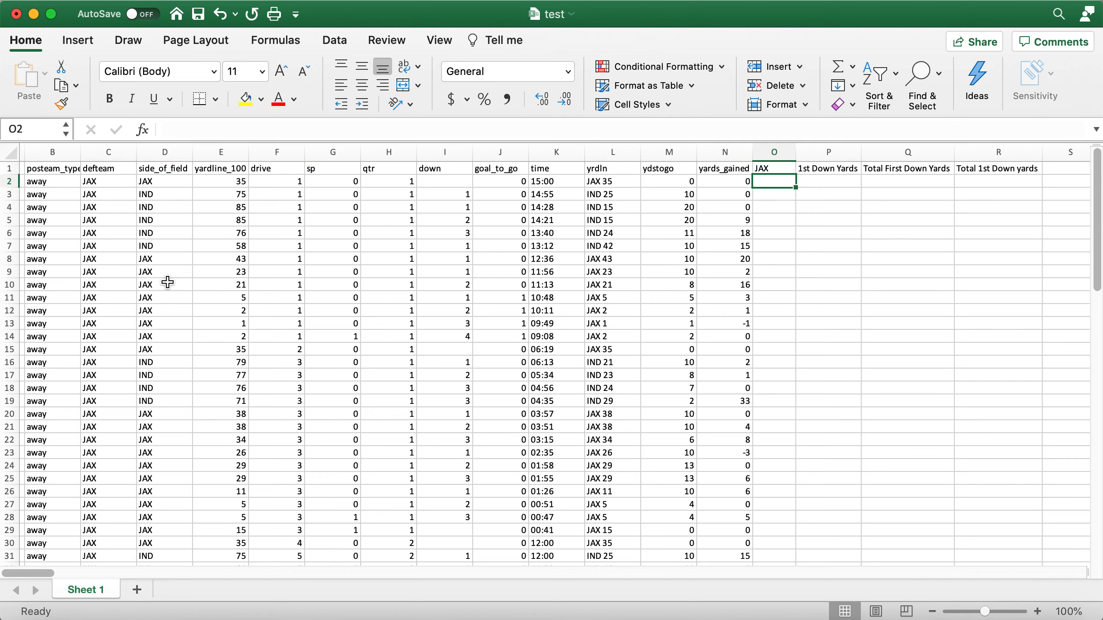
- Start an IF formula in O2 that uses EXACT(D2,"jax") as its logical test on side_of_field
scroll(168, 282, down, 20)
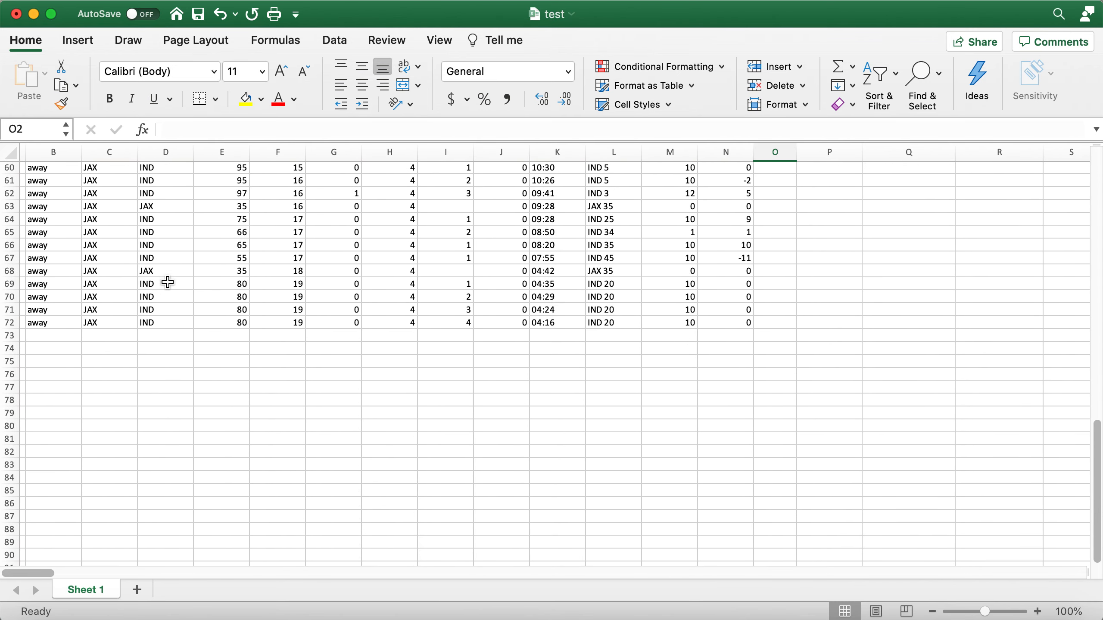
scroll(817, 290, up, 20)
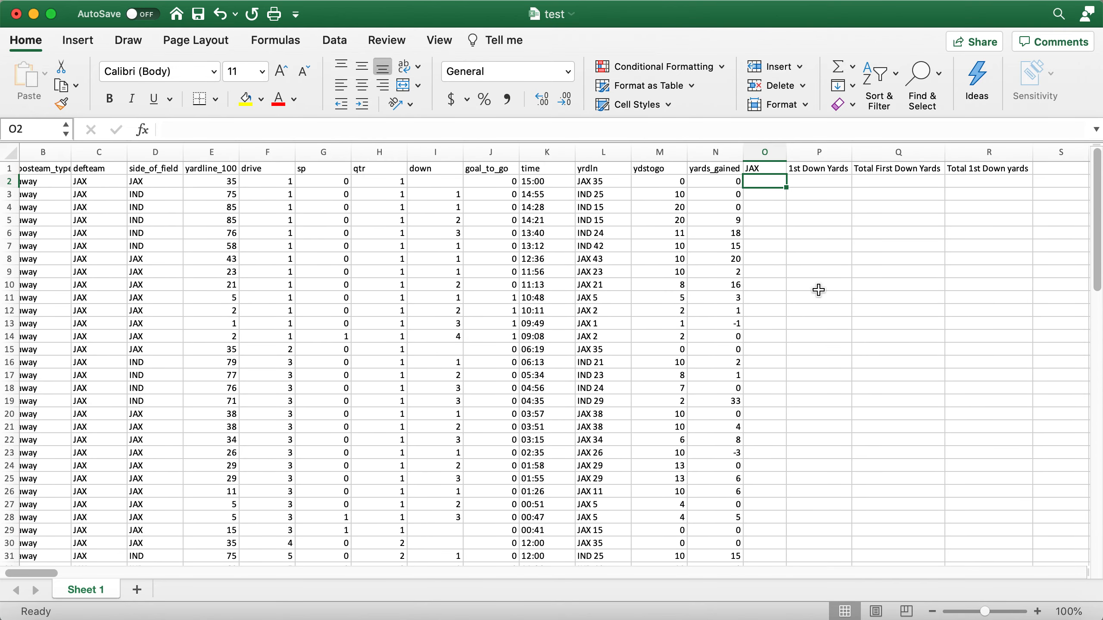
text(=if)
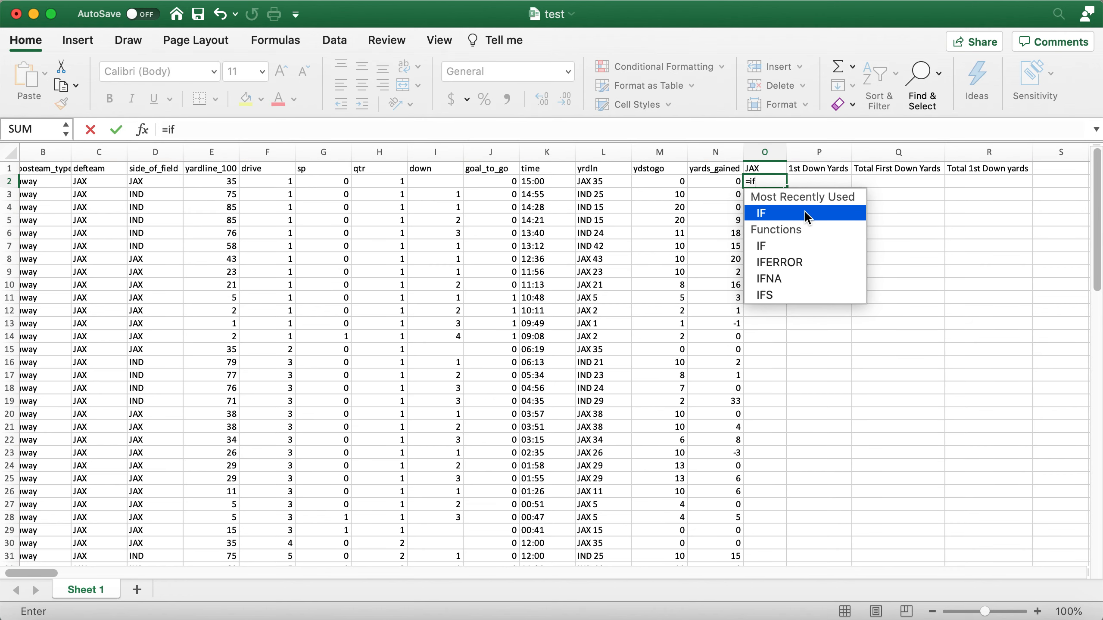
text(()
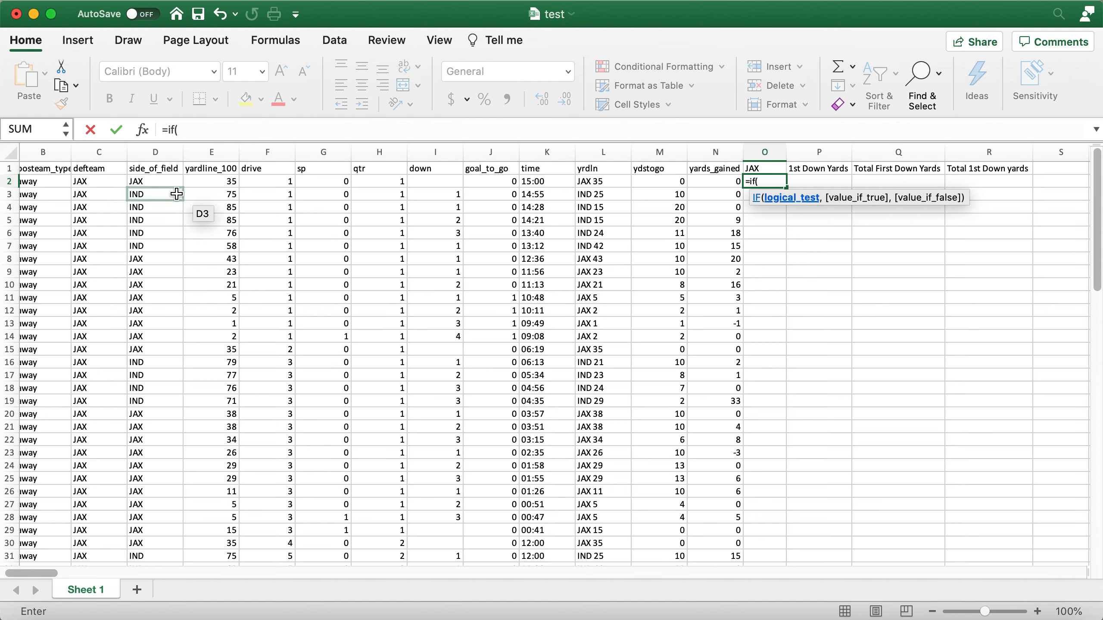
text(e)
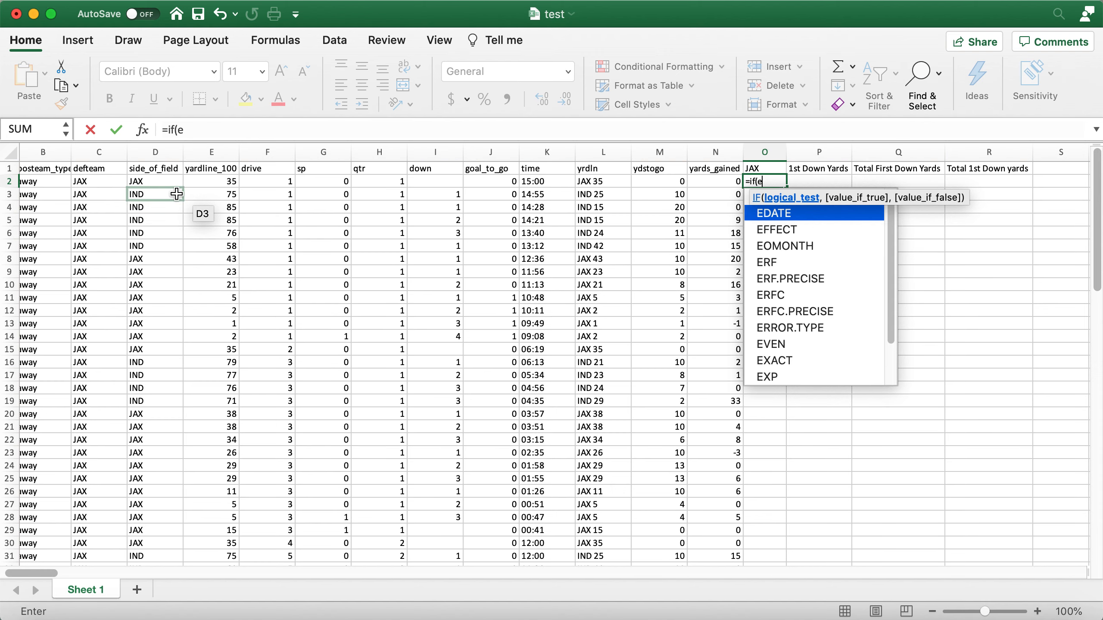
text(xac)
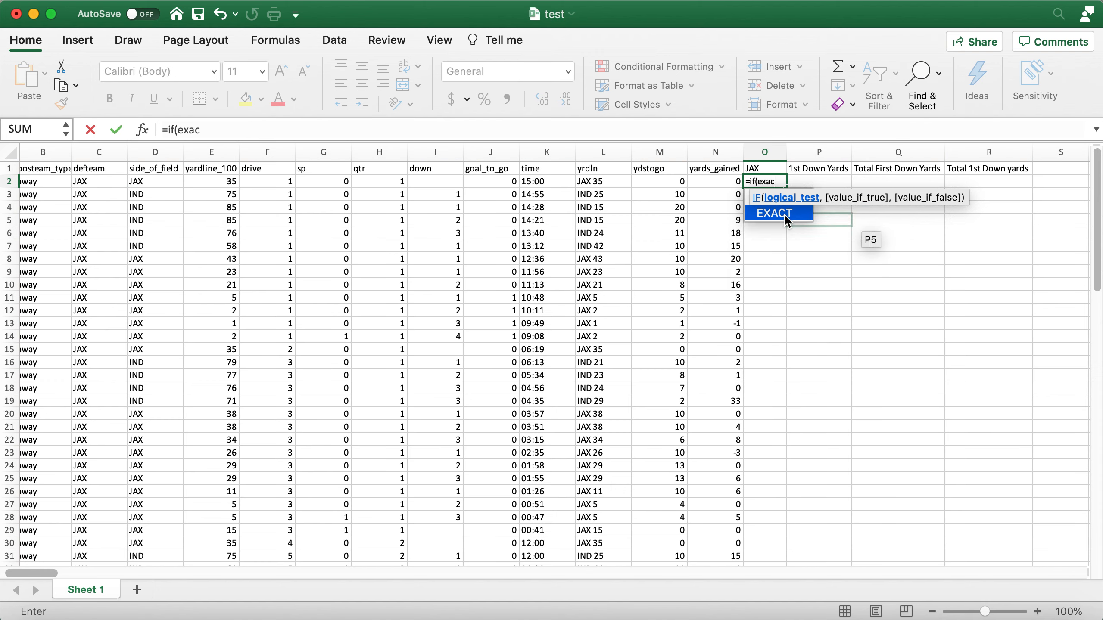
click(784, 215)
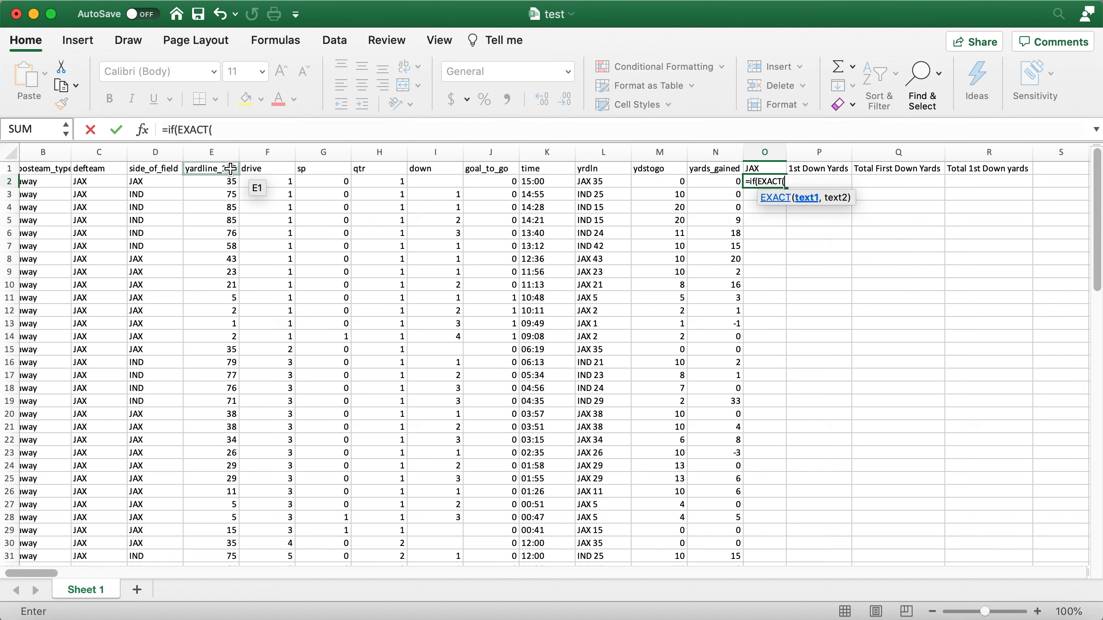
drag(217, 127, 159, 128)
click(213, 130)
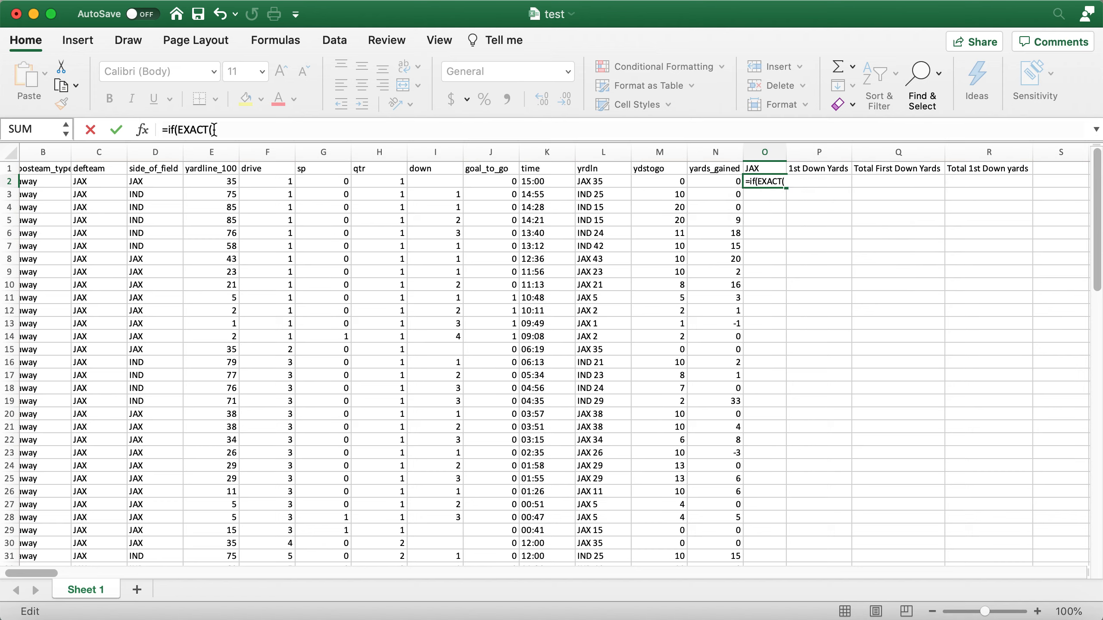
click(160, 182)
text(,)
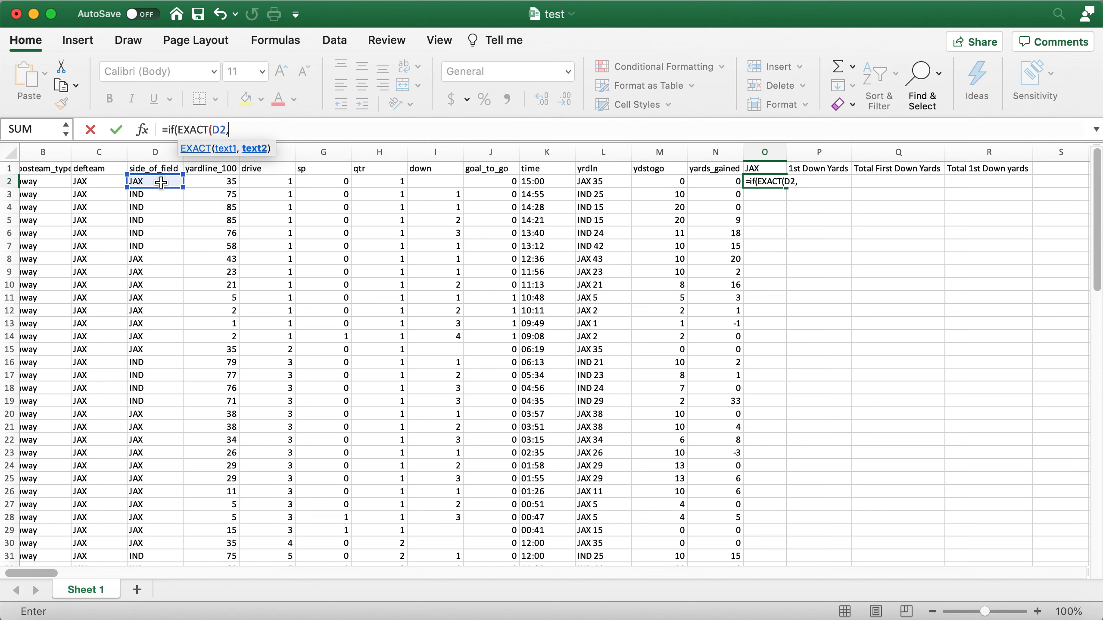
text("jax"))
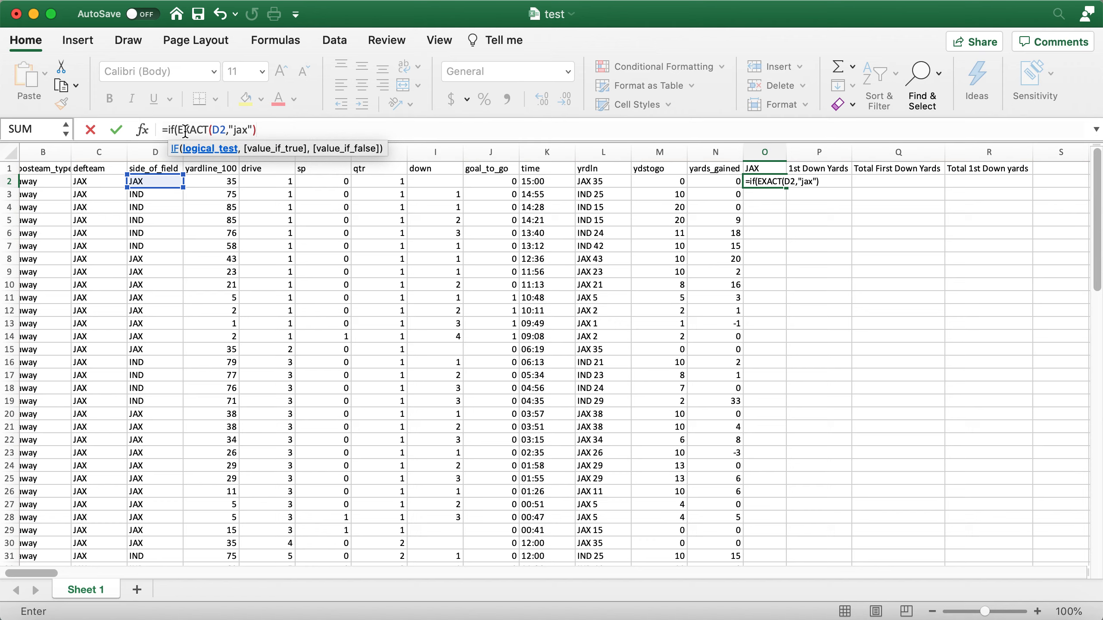
- Complete the O2 formula as =IF(EXACT(D2,"jax"),1,0) so it returns 1 for a match and 0 otherwise
drag(257, 129, 177, 129)
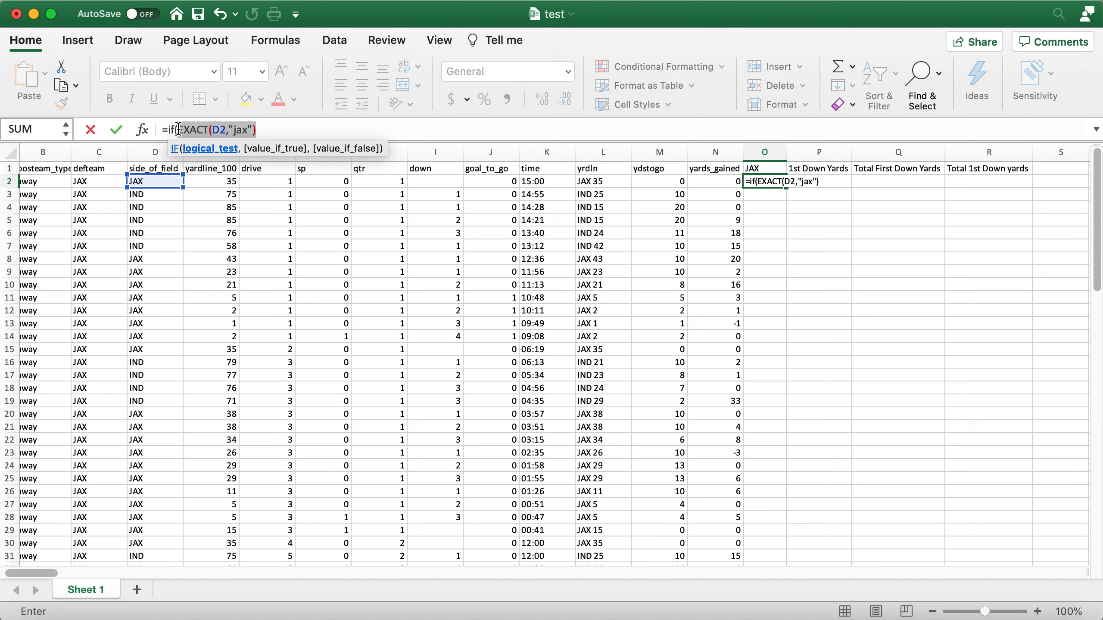
click(277, 129)
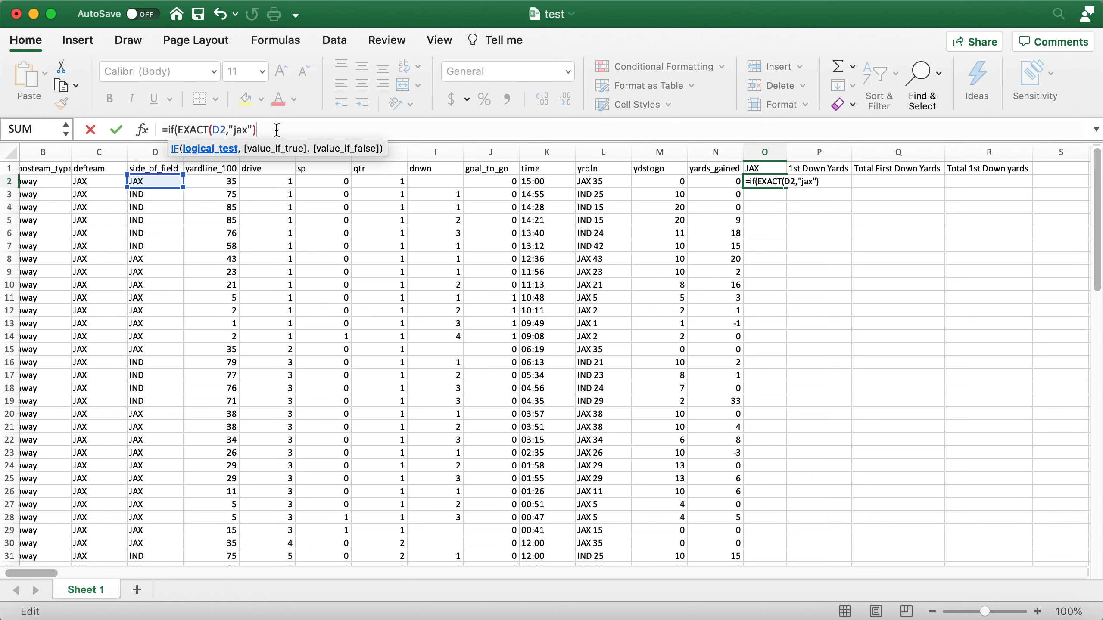
text(,)
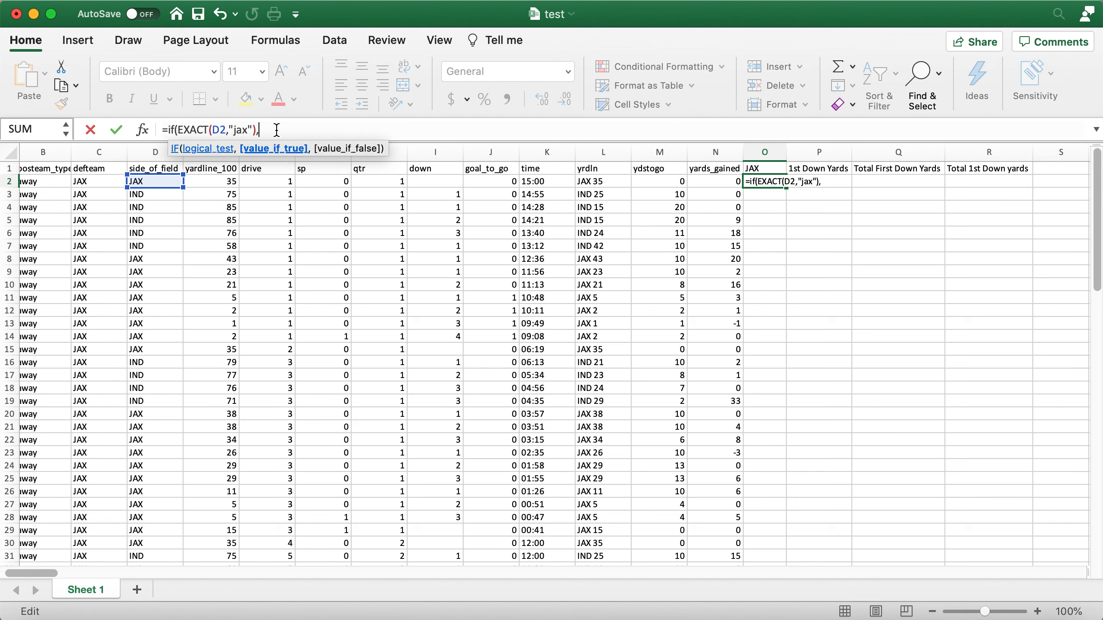
text(1,0))
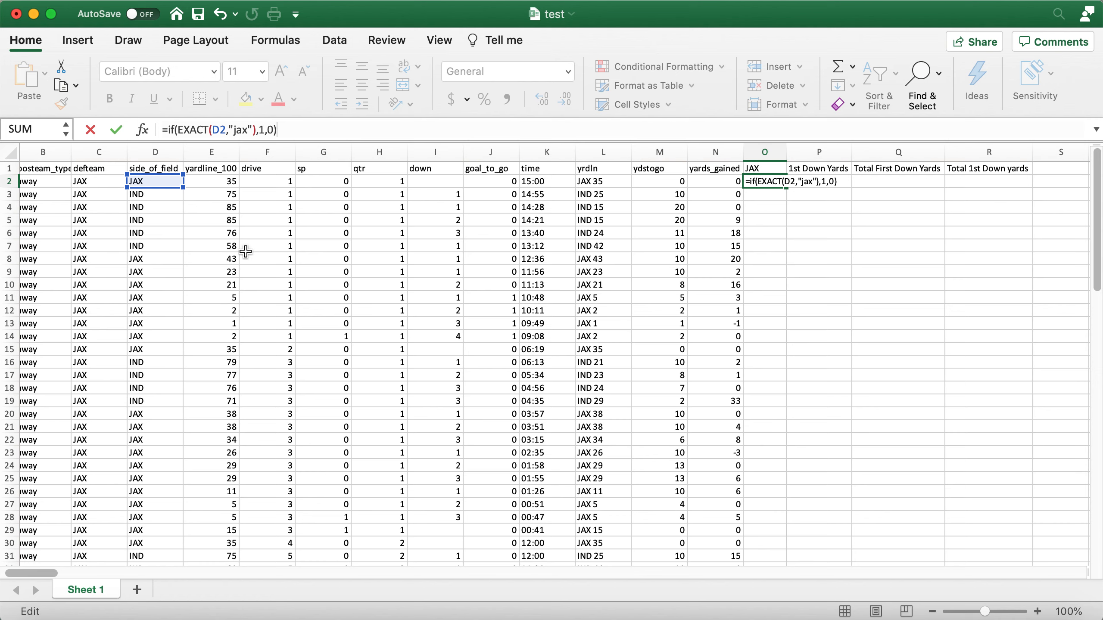
key(Return)
- Fill the IF/EXACT formula from O2 down the JAX column and look over the results
click(777, 180)
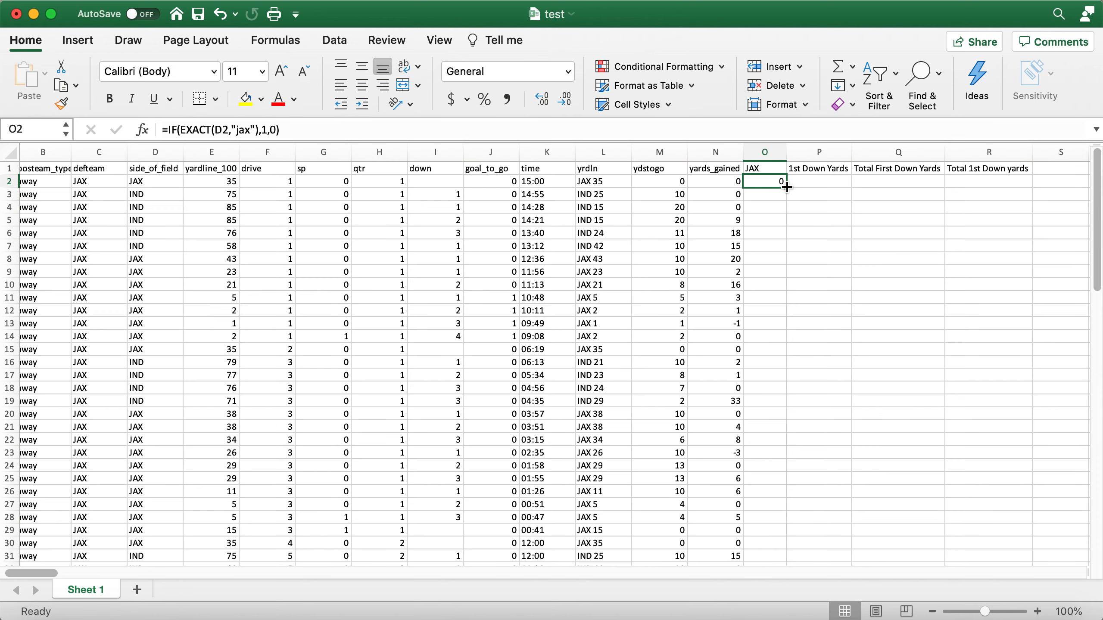
double_click(786, 188)
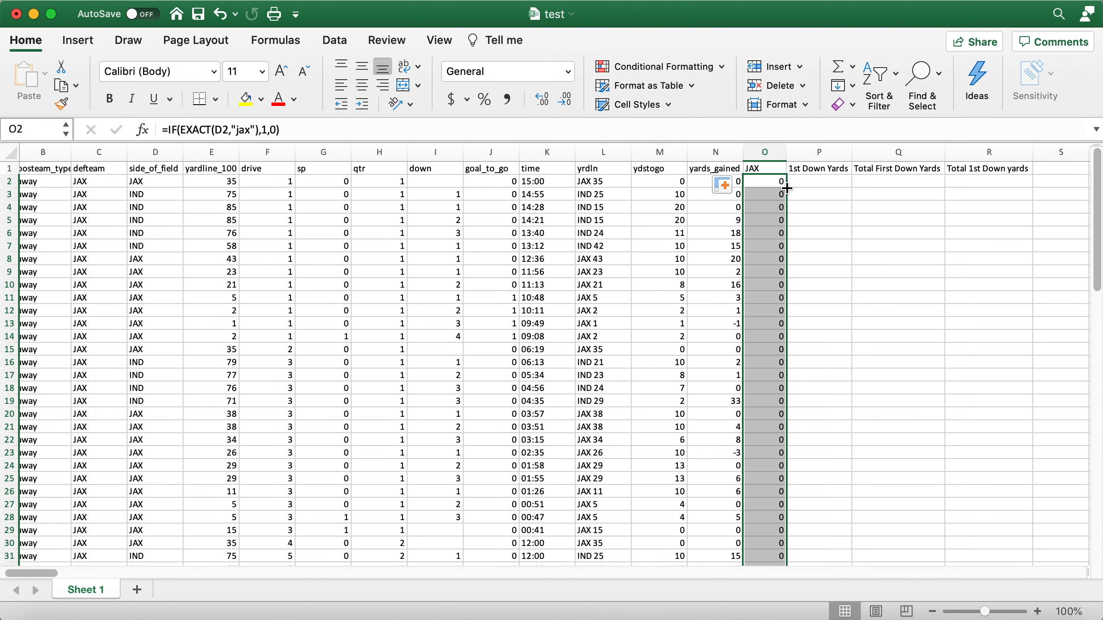
click(821, 217)
scroll(820, 287, down, 5)
scroll(820, 287, down, 10)
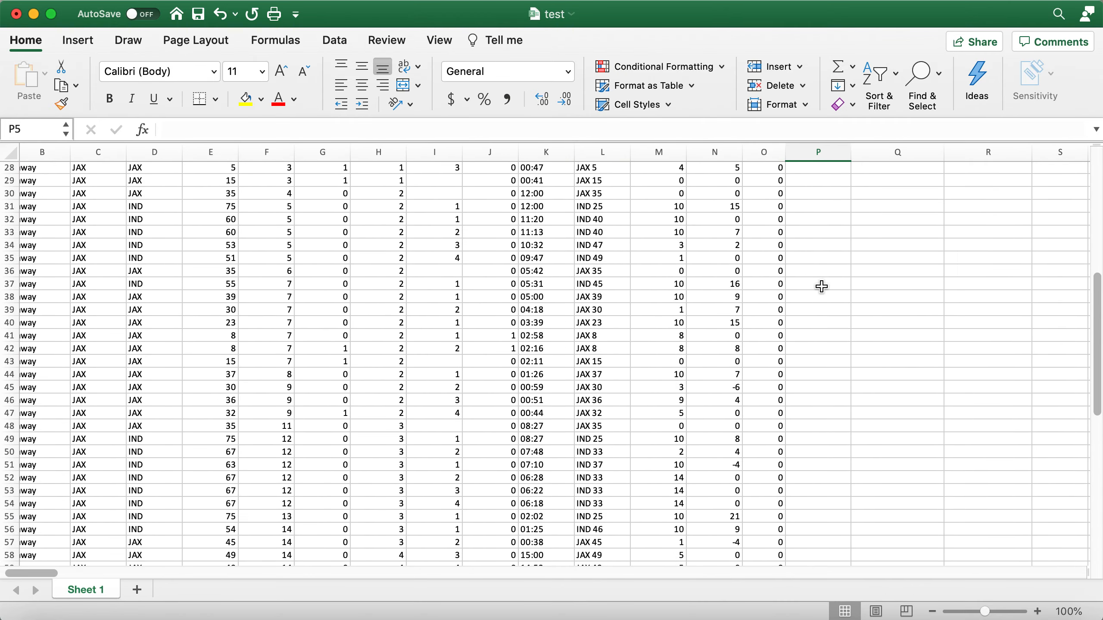
scroll(779, 315, up, 15)
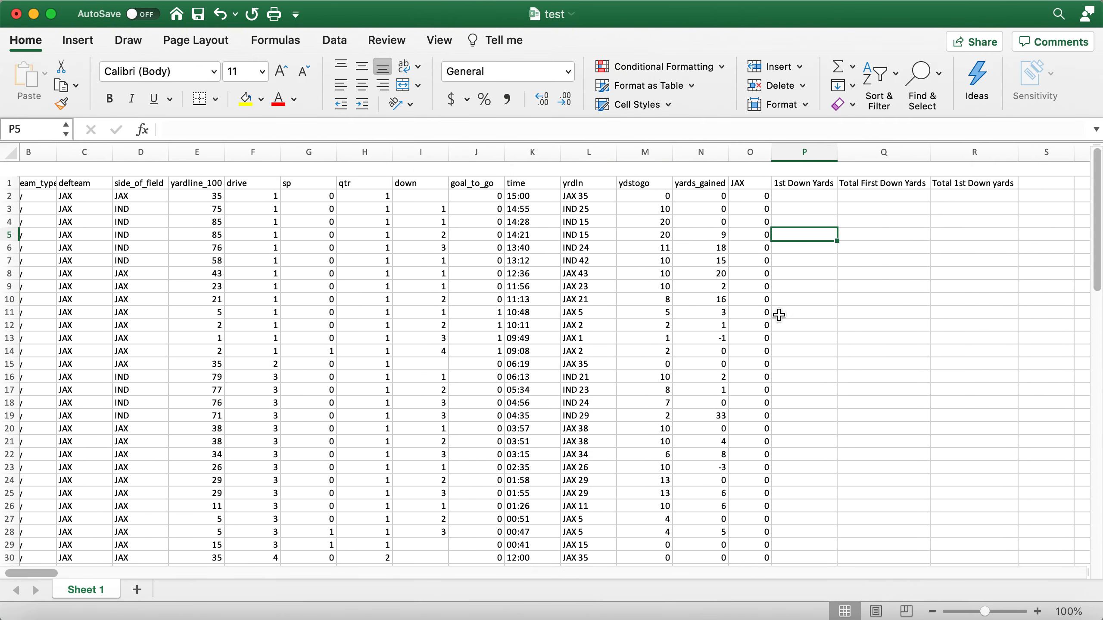
- Replace the side_of_field entry in D2 with lowercase "jax" to test the case-sensitive match
click(153, 182)
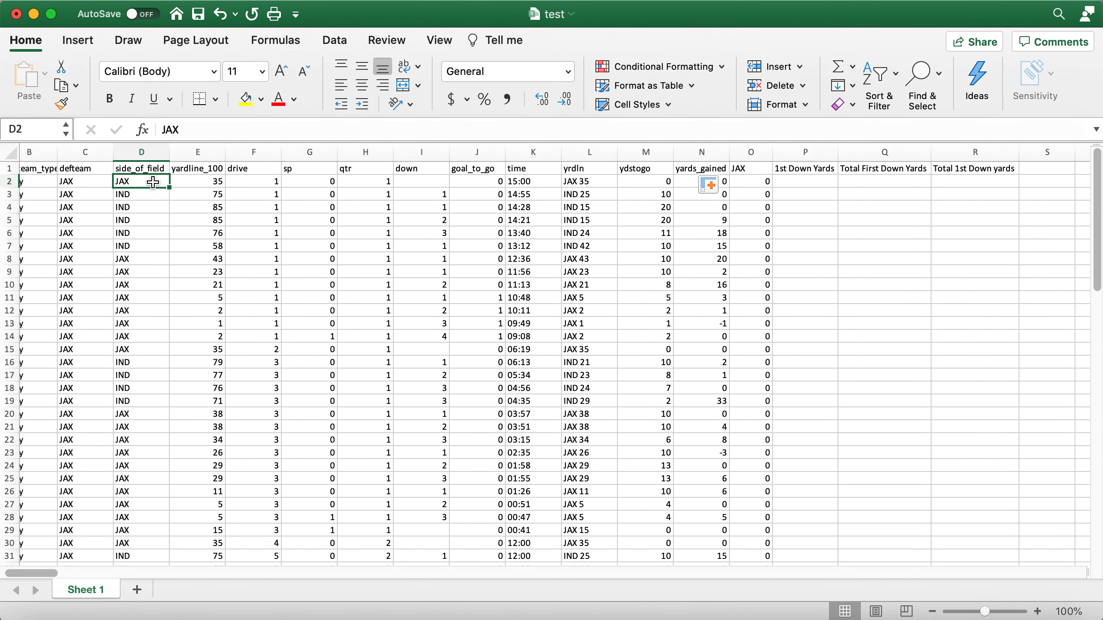
text(jax)
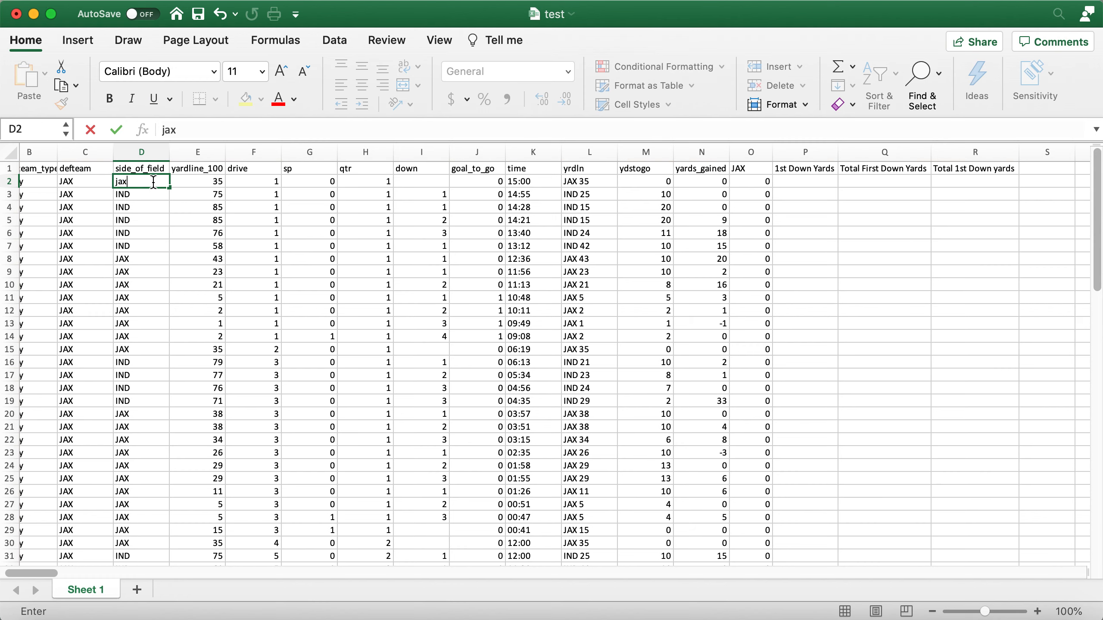
key(Return)
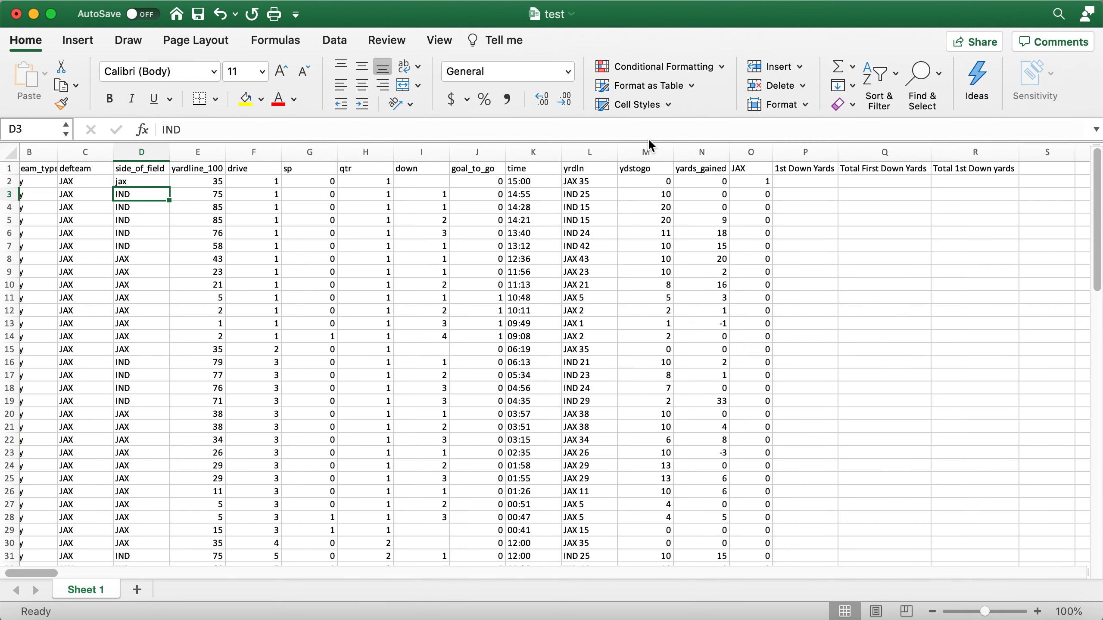
- Change the EXACT comparison text in O2 to "Jax" and compare it with the entry in D2
click(762, 184)
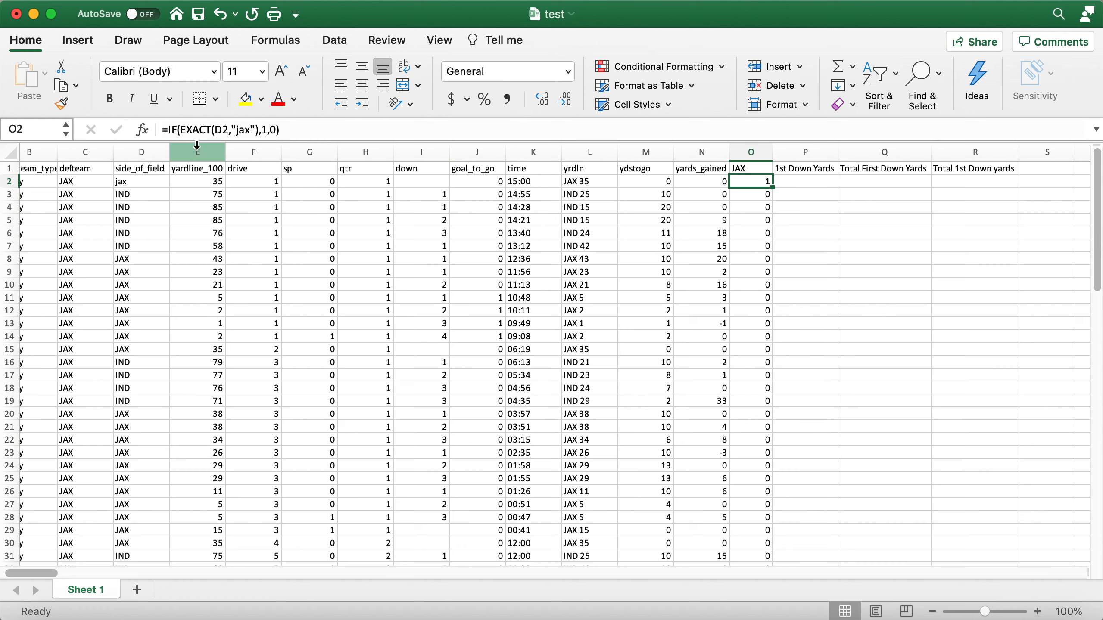
click(241, 130)
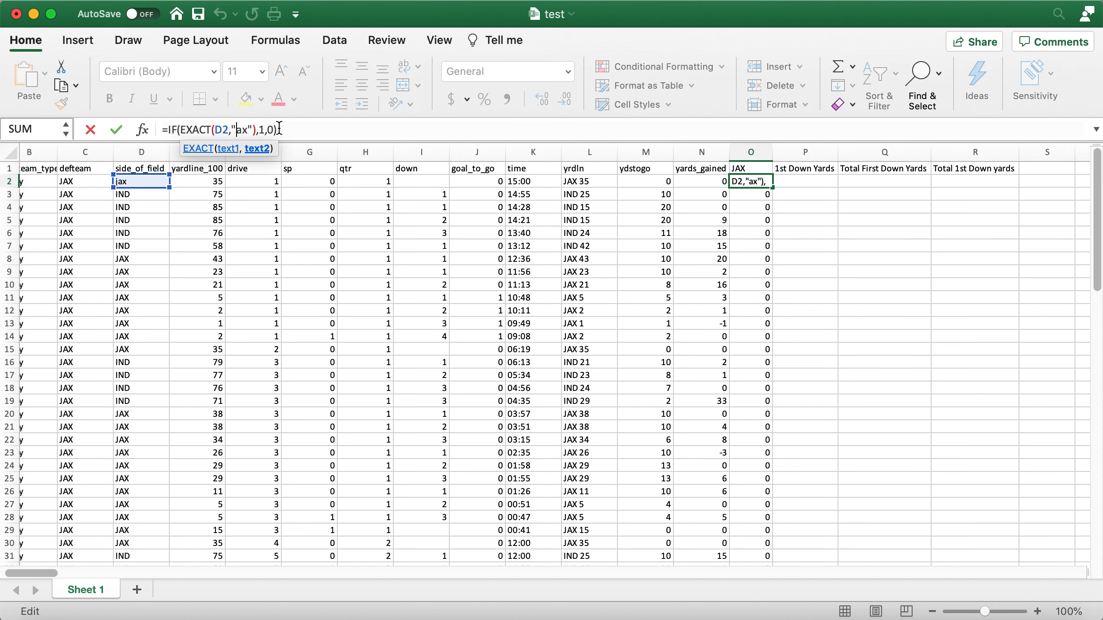
key(BackSpace)
text(J)
key(Return)
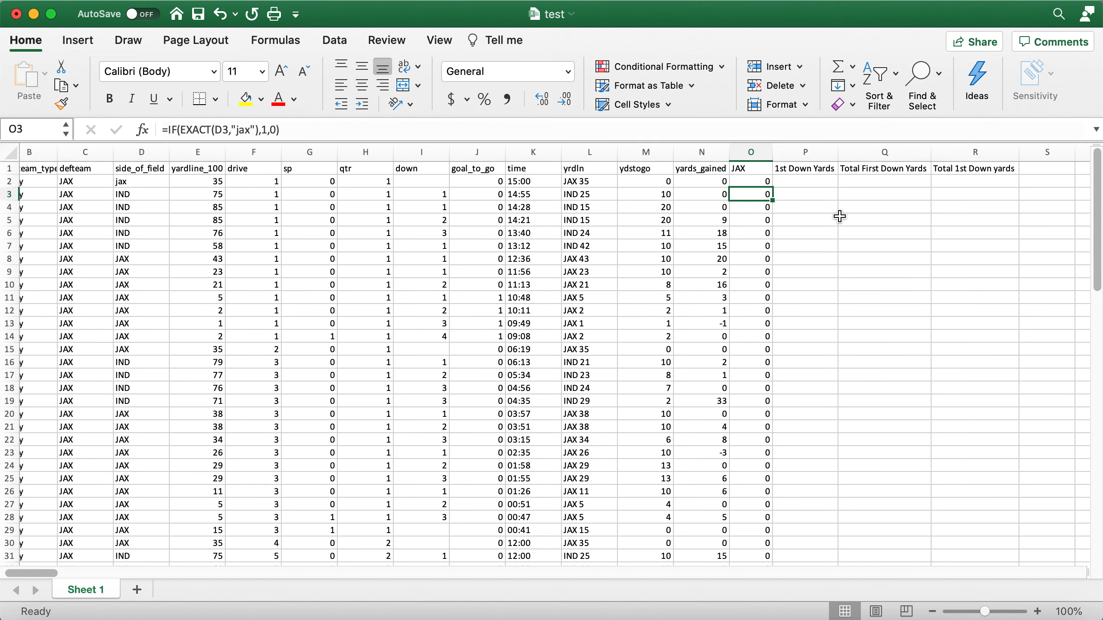
click(758, 180)
click(177, 183)
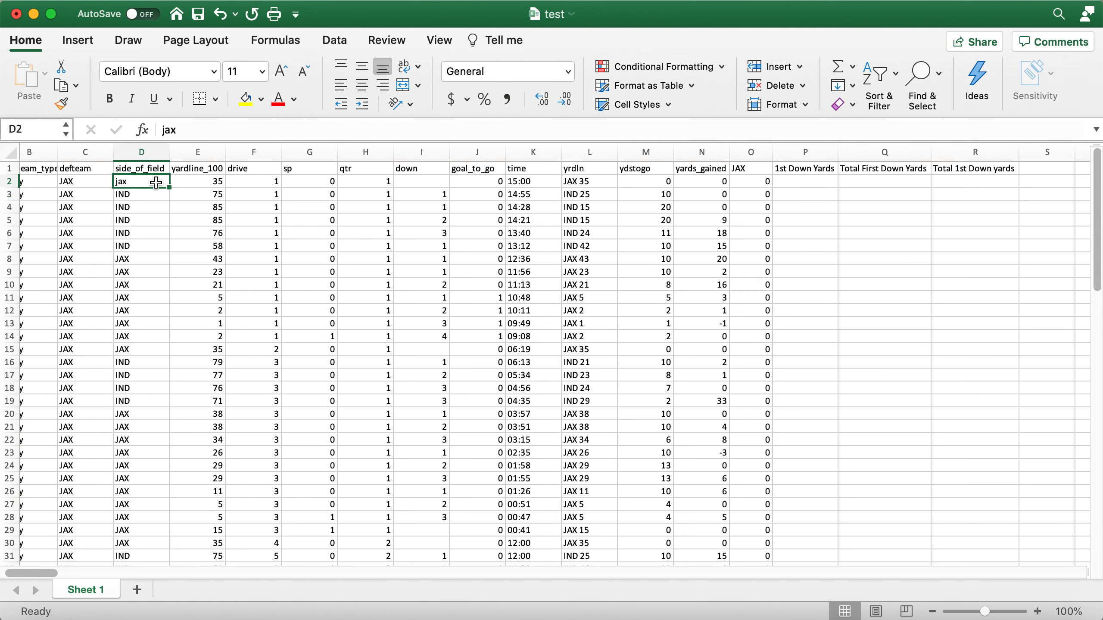
- Change the O2 formula to =IF(EXACT(D2,"JAX"),1,0) so it compares against all capitals
click(743, 178)
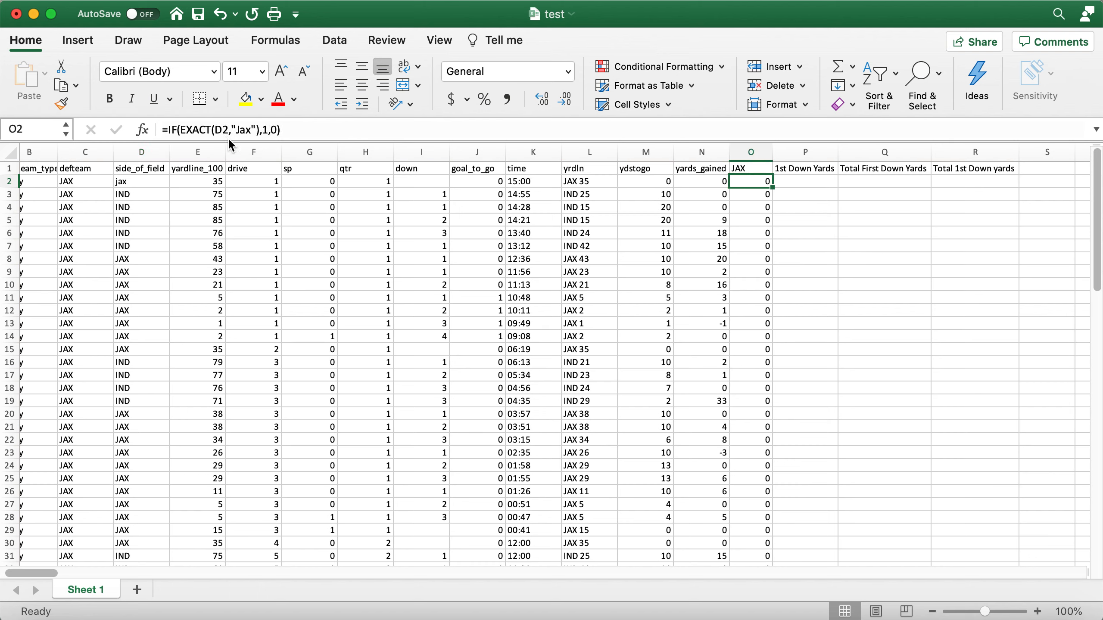
click(250, 130)
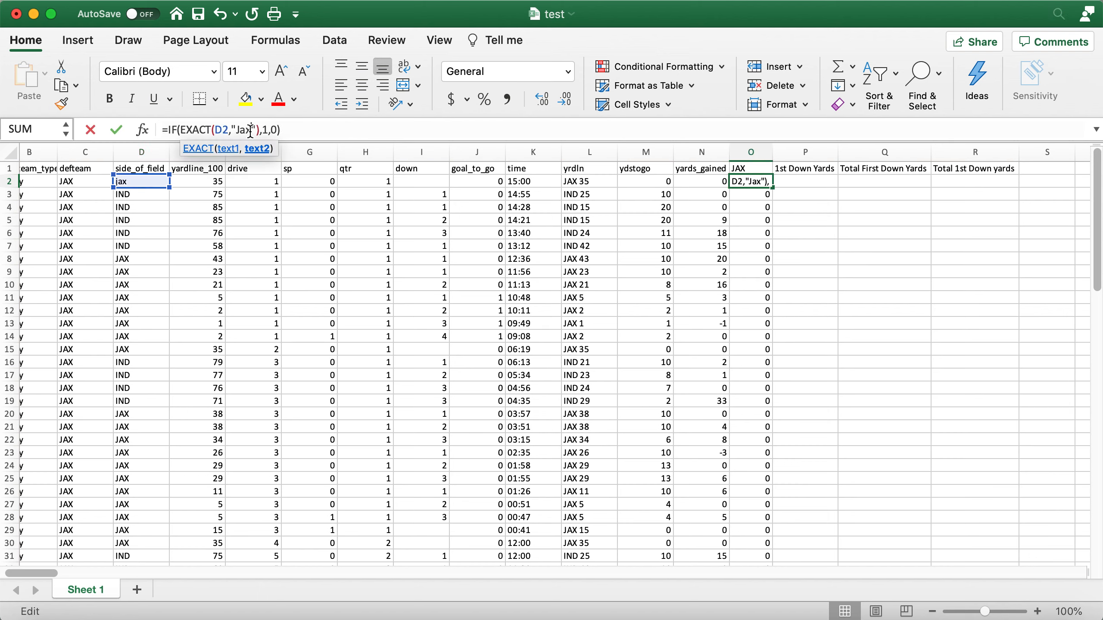
key(BackSpace)
key(BackSpace)
text(AX)
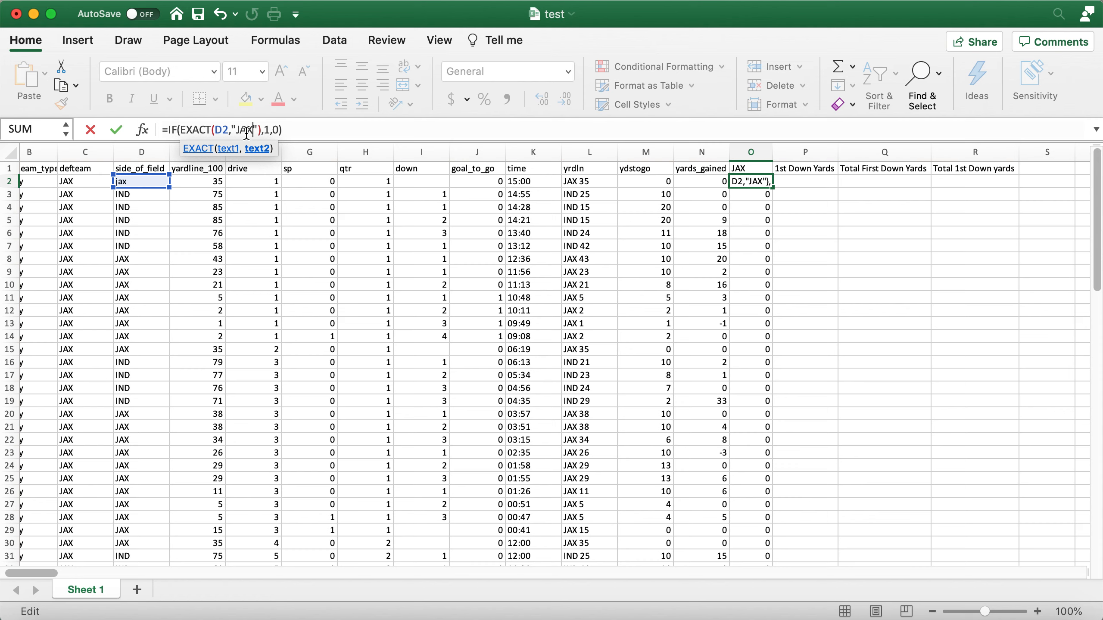
key(Return)
- Restore the side_of_field entry in D2 to uppercase "JAX" and check the result in O2
click(126, 184)
text(JAX)
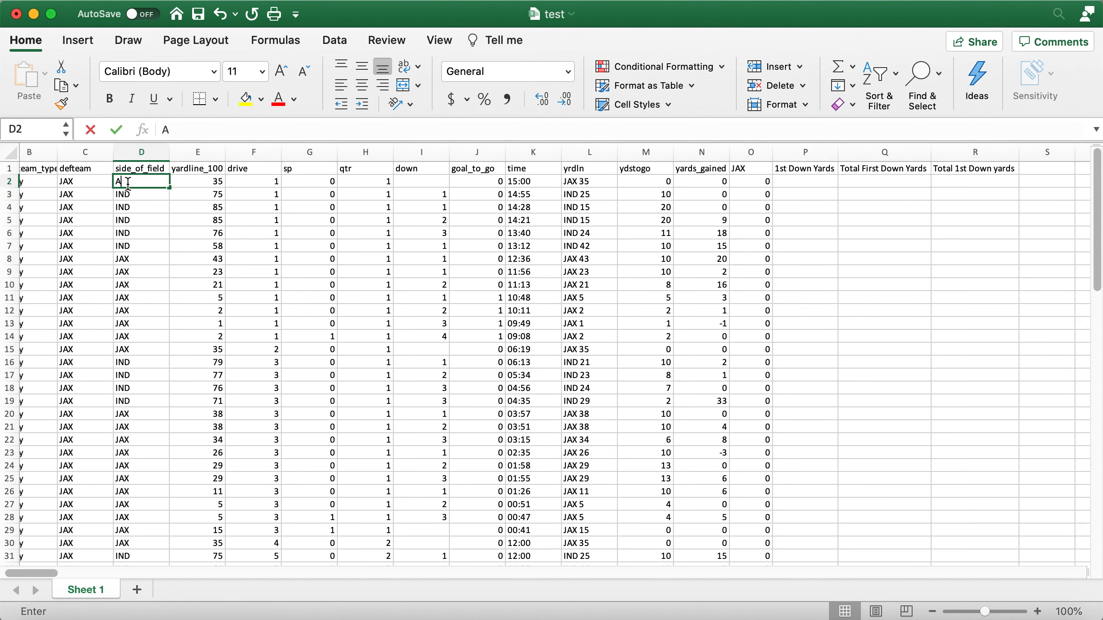
key(Return)
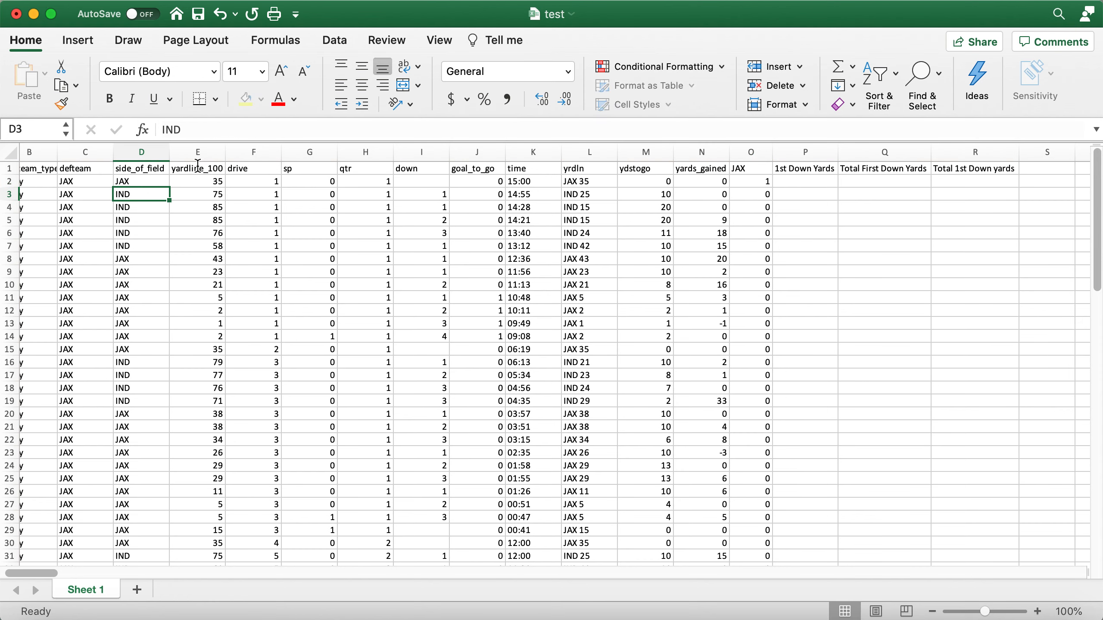
click(844, 207)
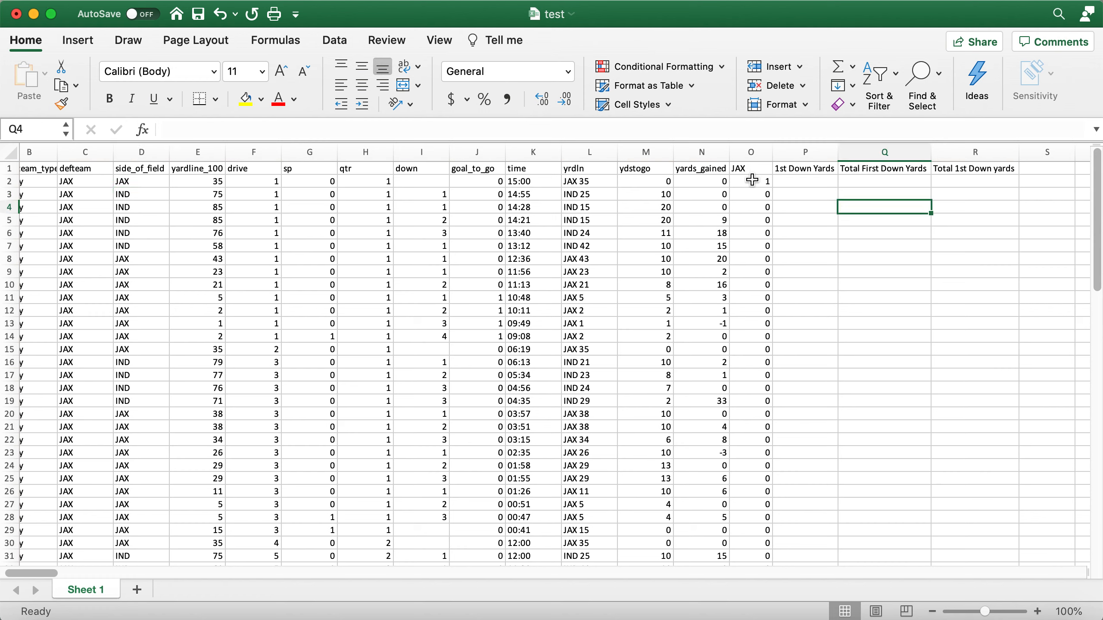
- Clear all contents of column O and enter the header "1st & JAX" in O1
click(751, 152)
key(Delete)
click(750, 170)
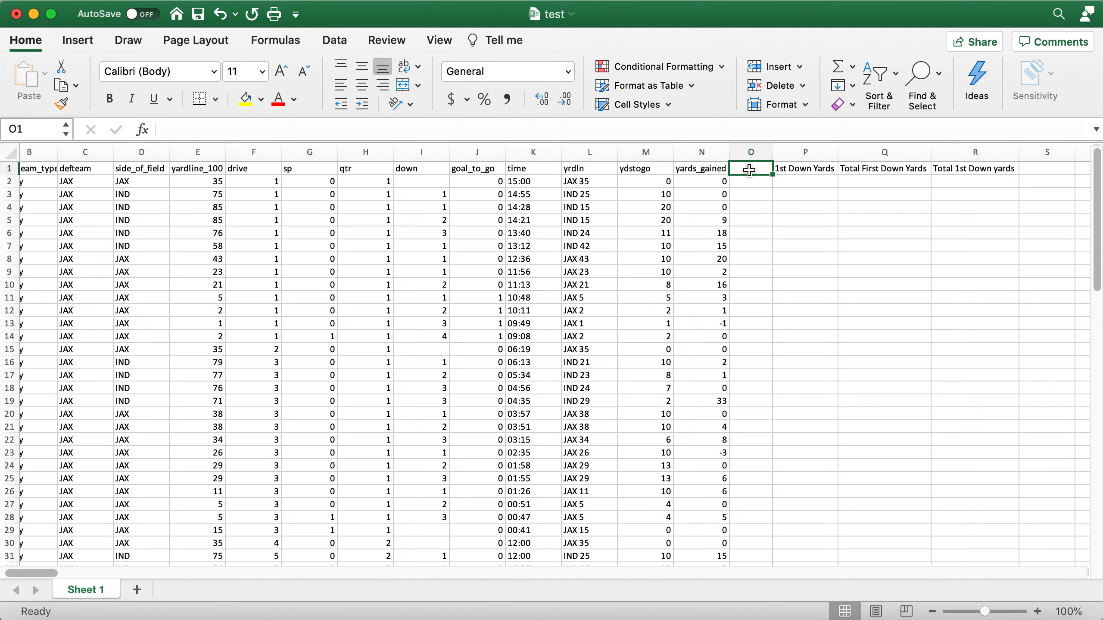
text(1st)
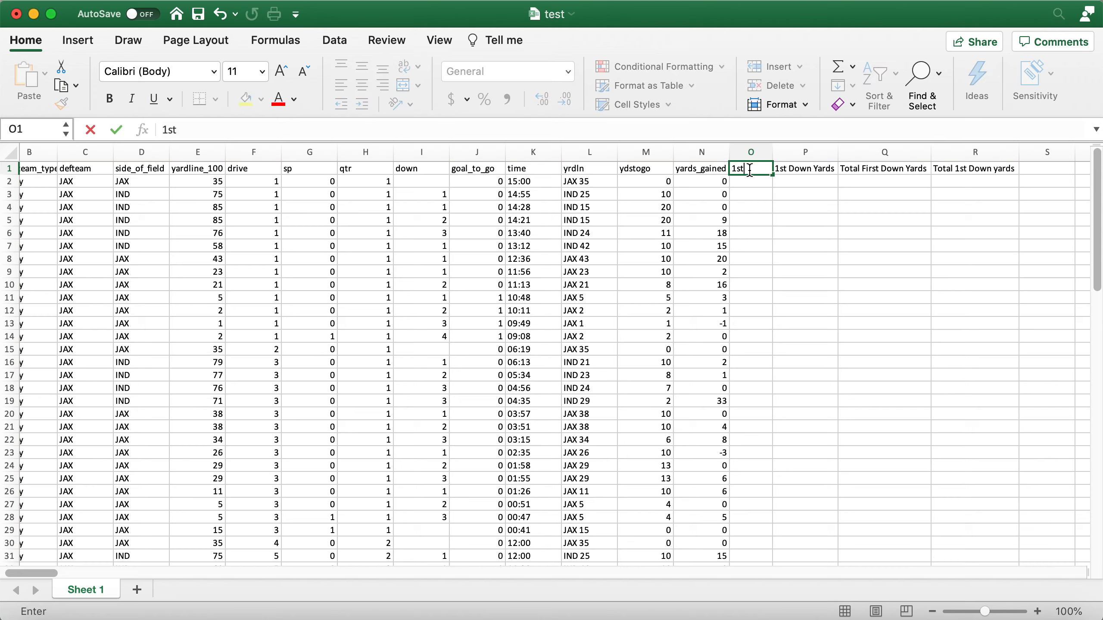
text( & JAX)
key(Return)
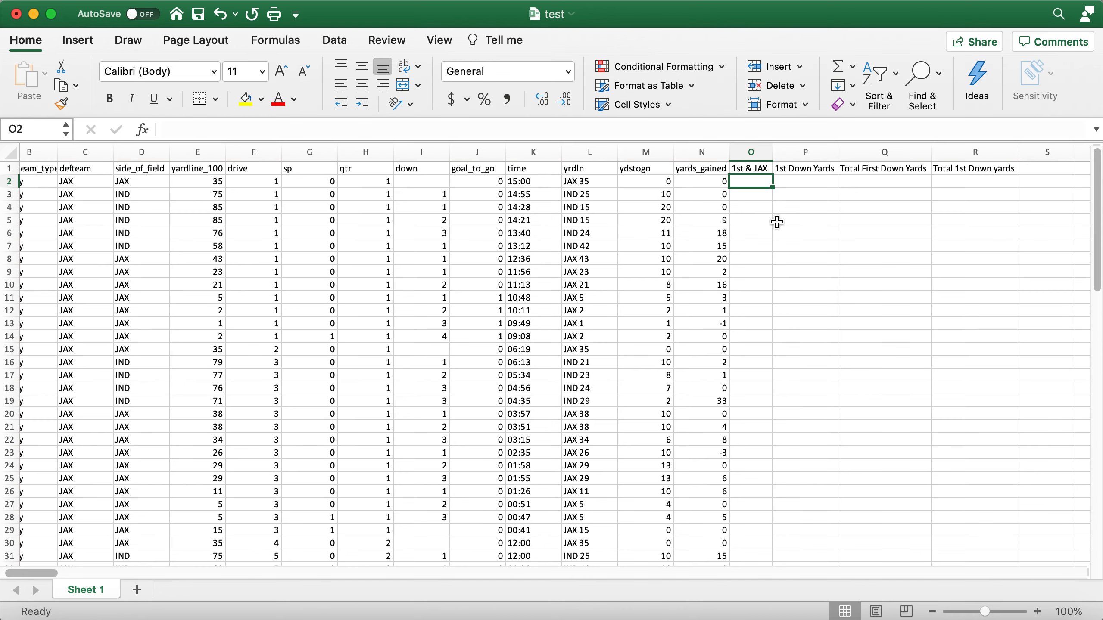
scroll(615, 266, left, 3)
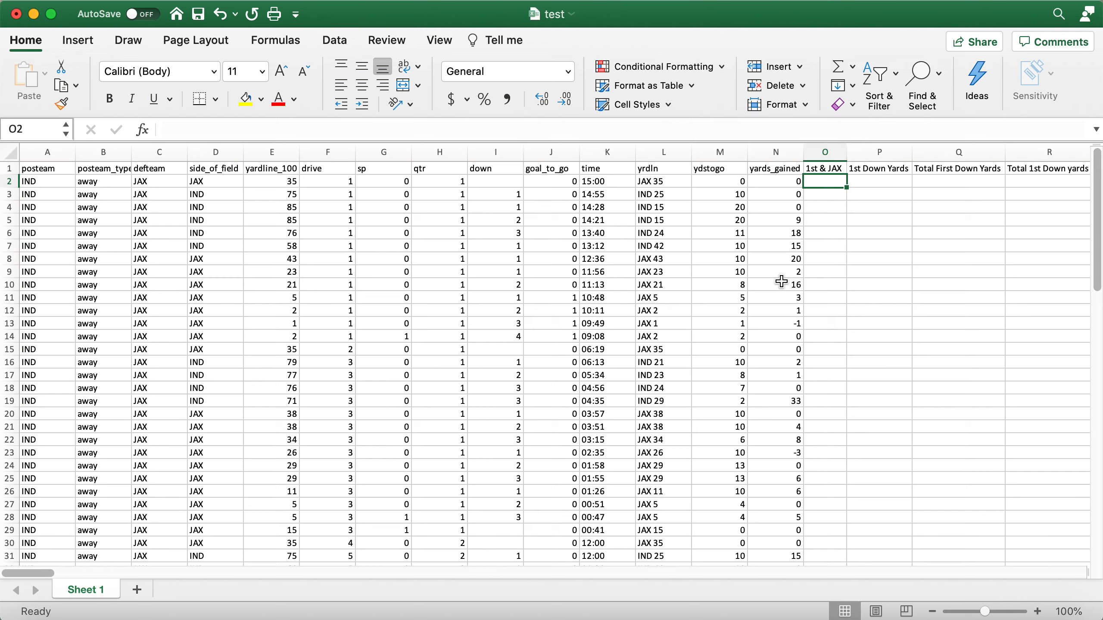
- Enter =IF(AND(I2=1,D2="JAX"),1,0) in O2 to flag first-down plays on the JAX side of the field
text(=)
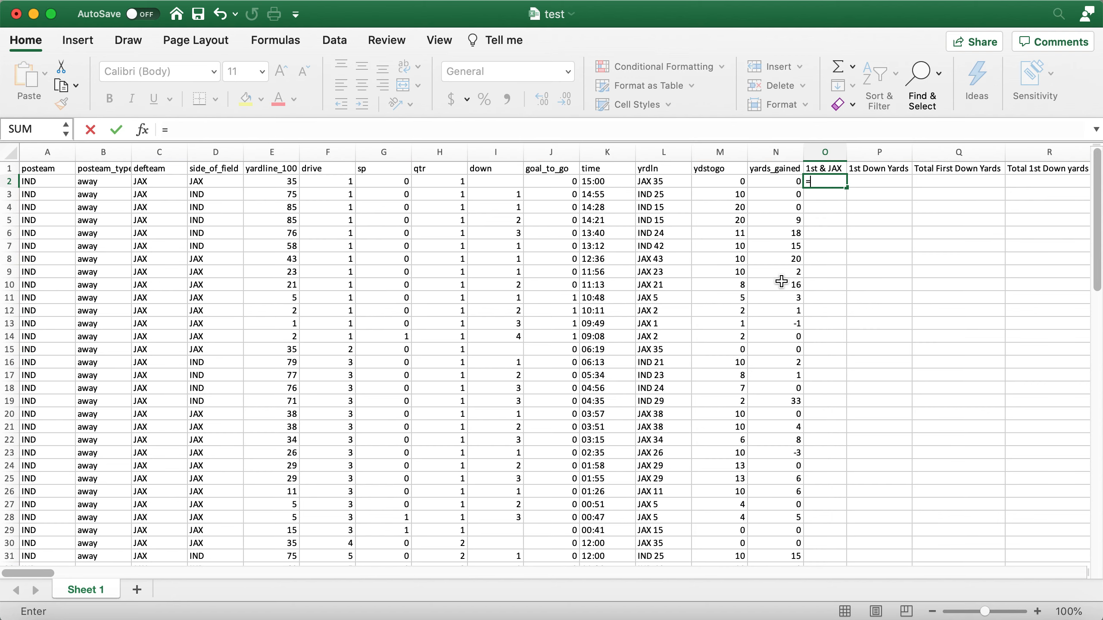
text(if()
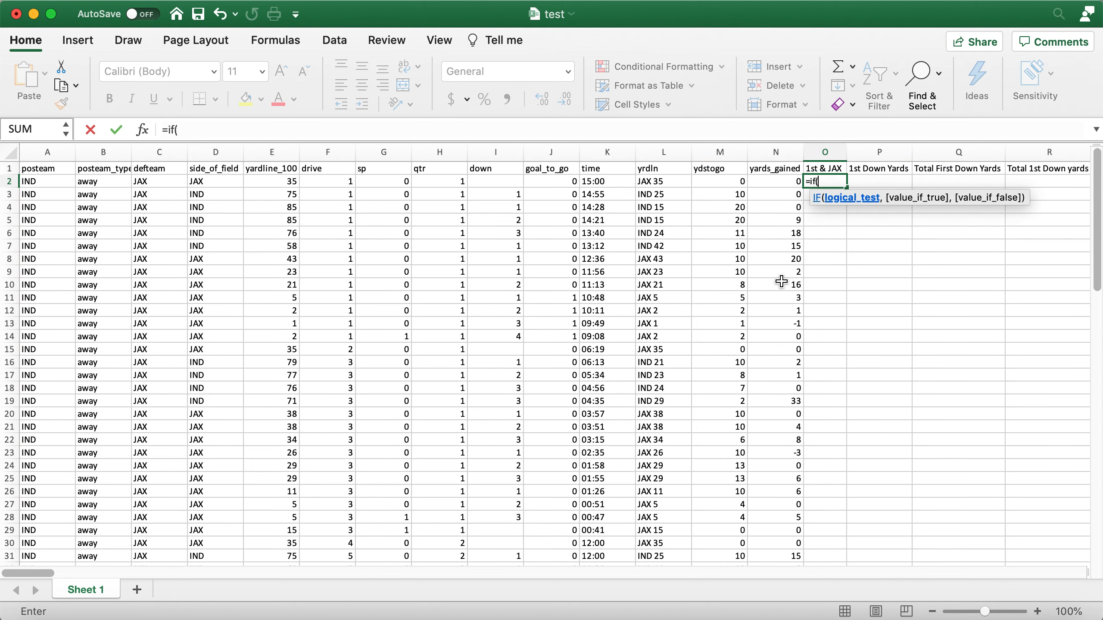
text(AND)
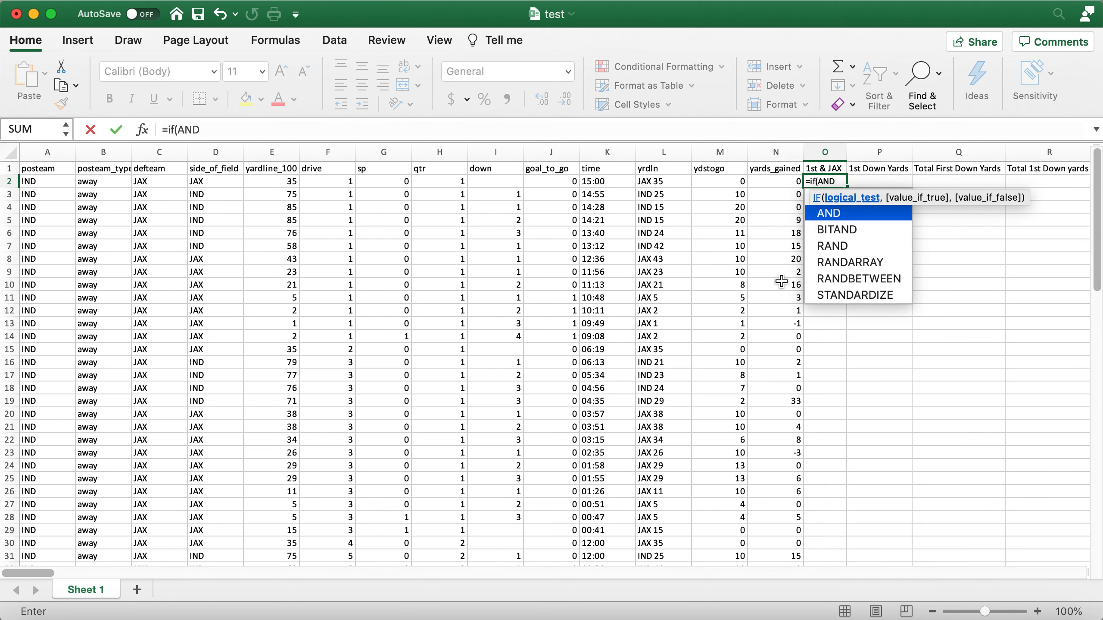
text(()
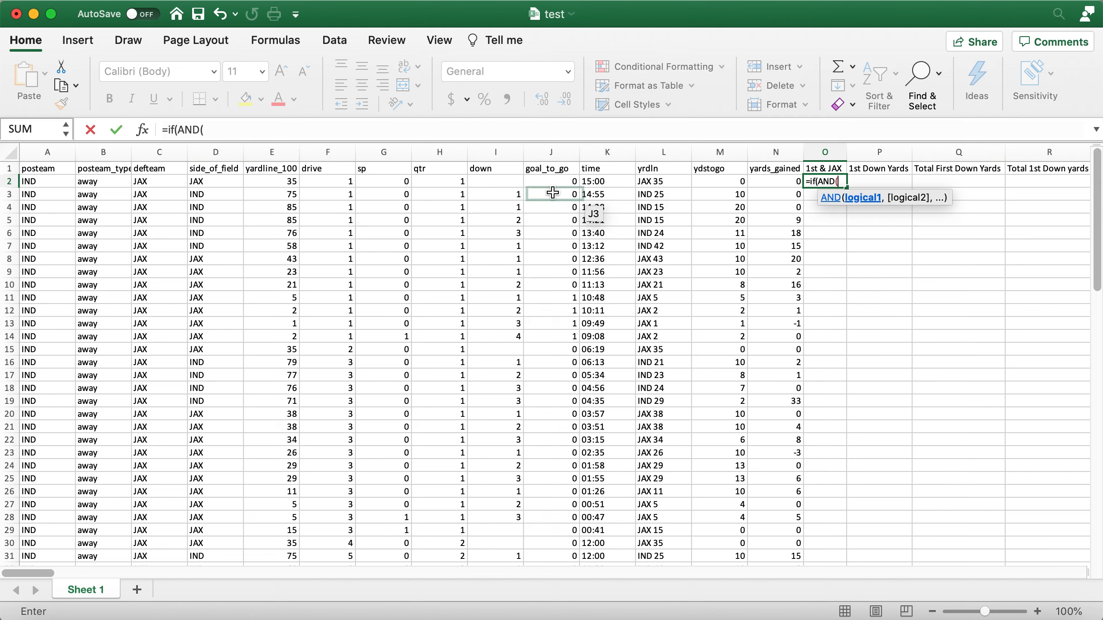
click(505, 183)
text(=1,)
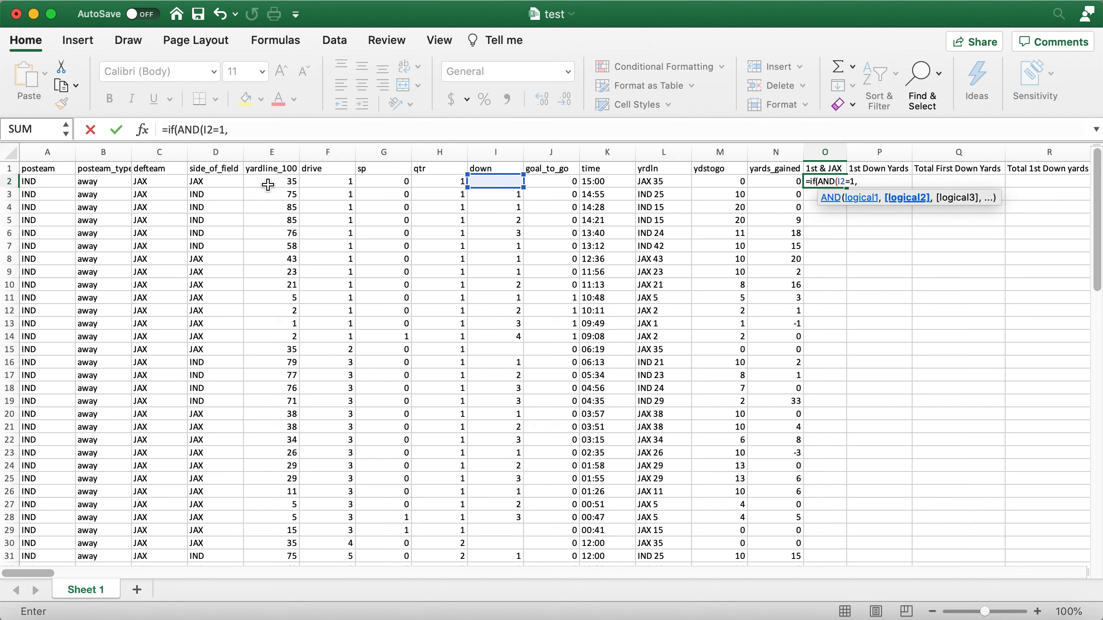
click(219, 180)
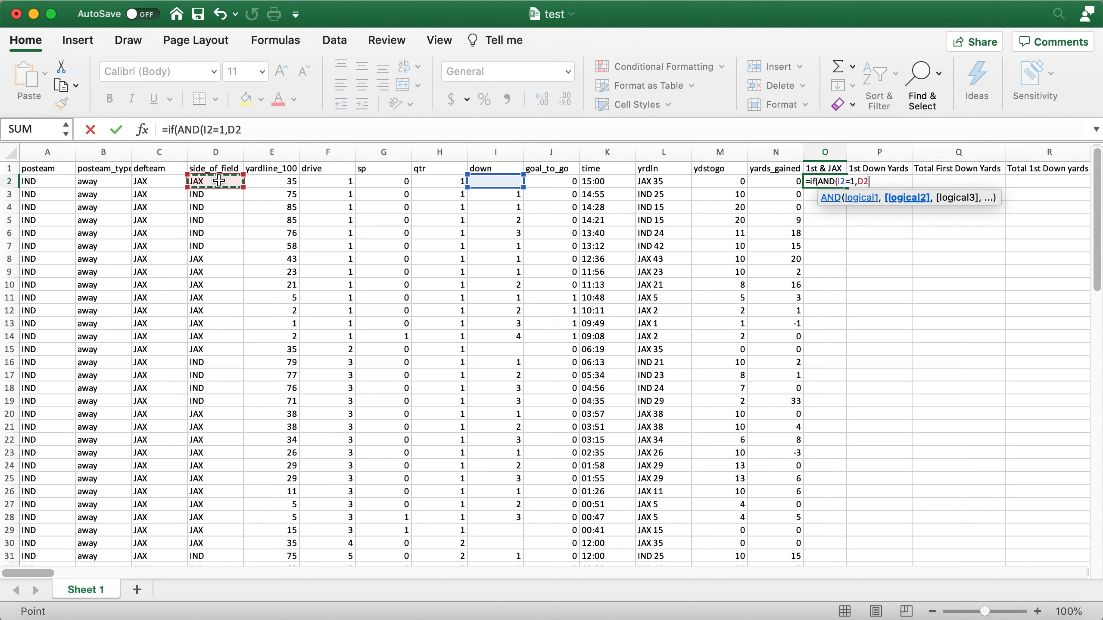
text(="JAX")
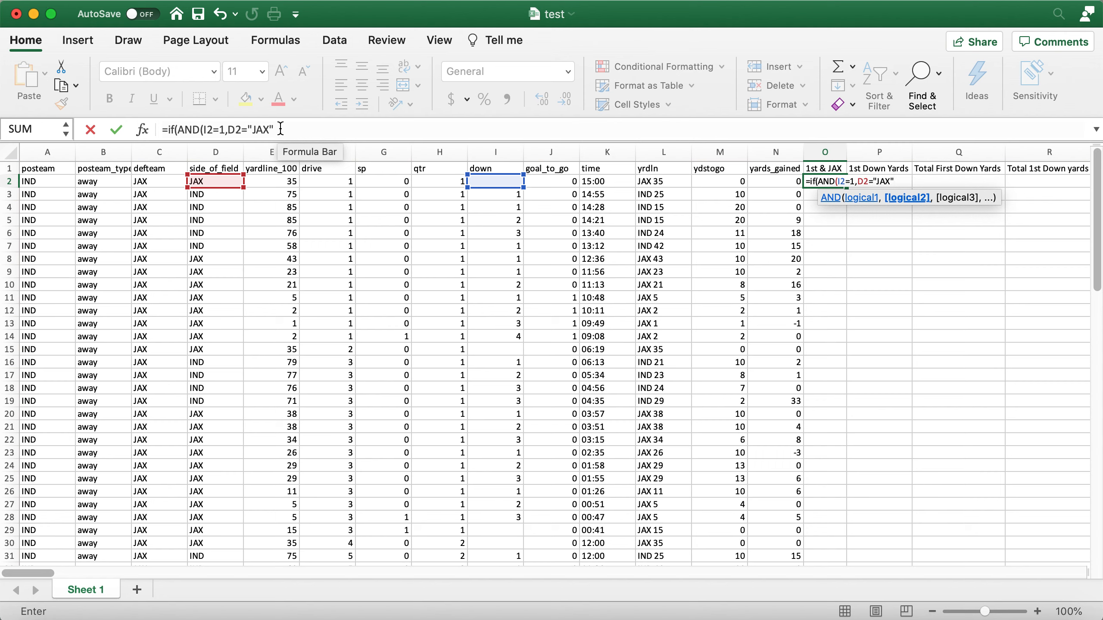
text())
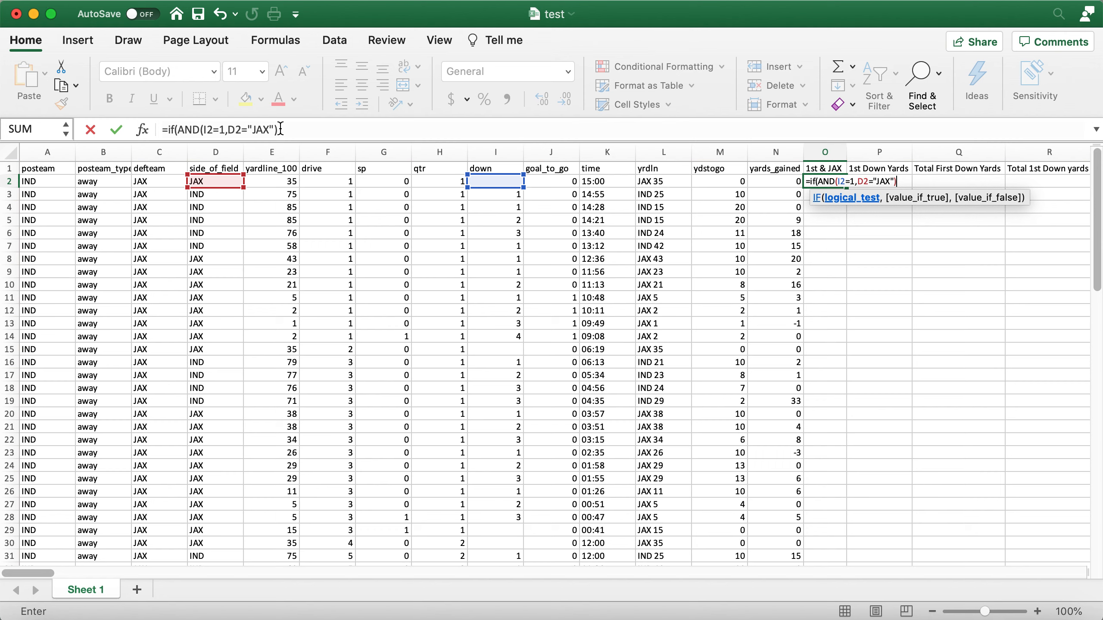
click(281, 128)
text(),1,)
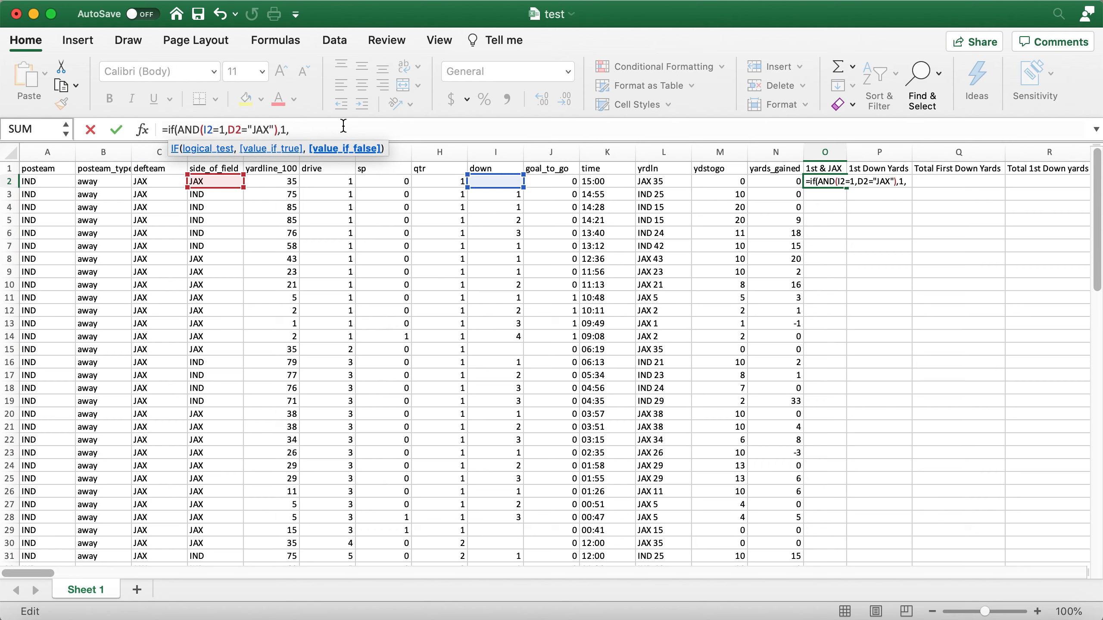
text(0))
key(Return)
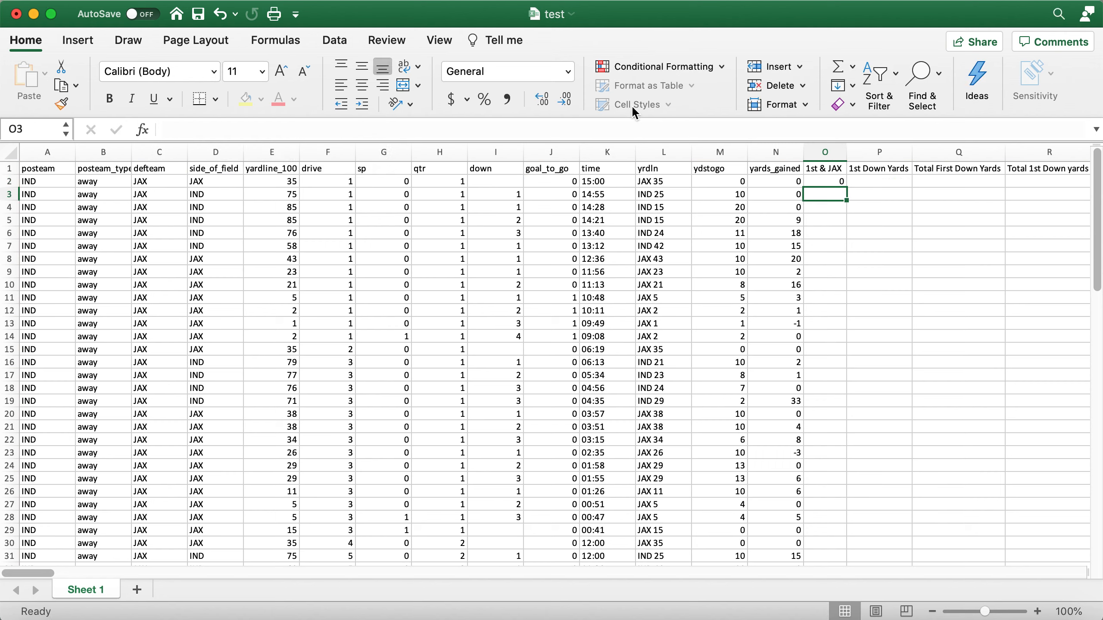
- Check the cell references of the O2 formula and fill it down the 1st & JAX column
double_click(825, 181)
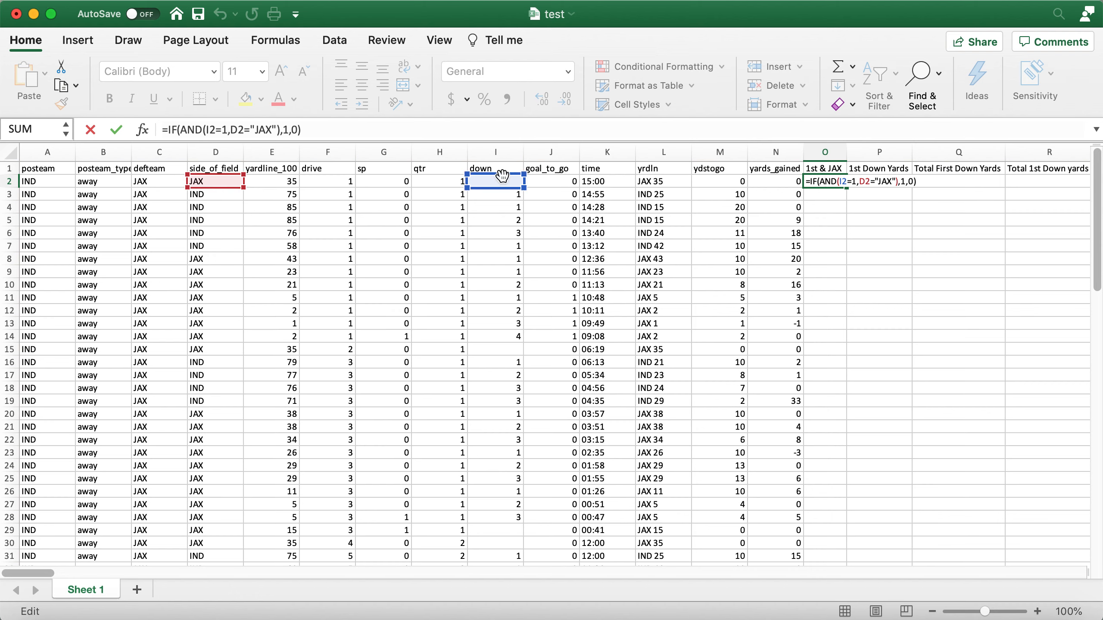
key(Return)
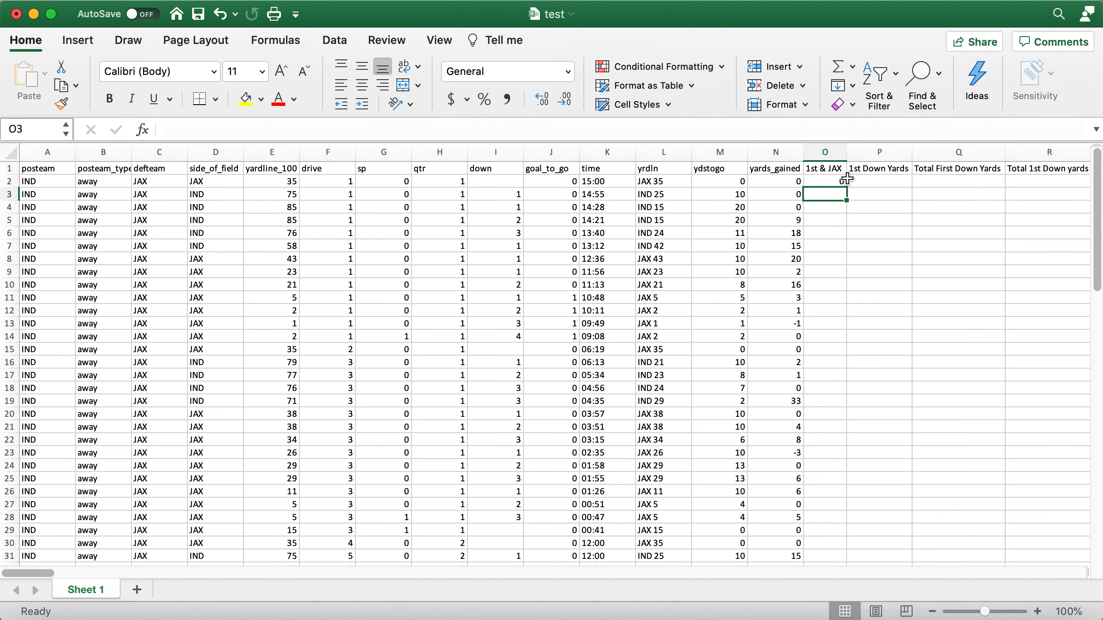
click(838, 180)
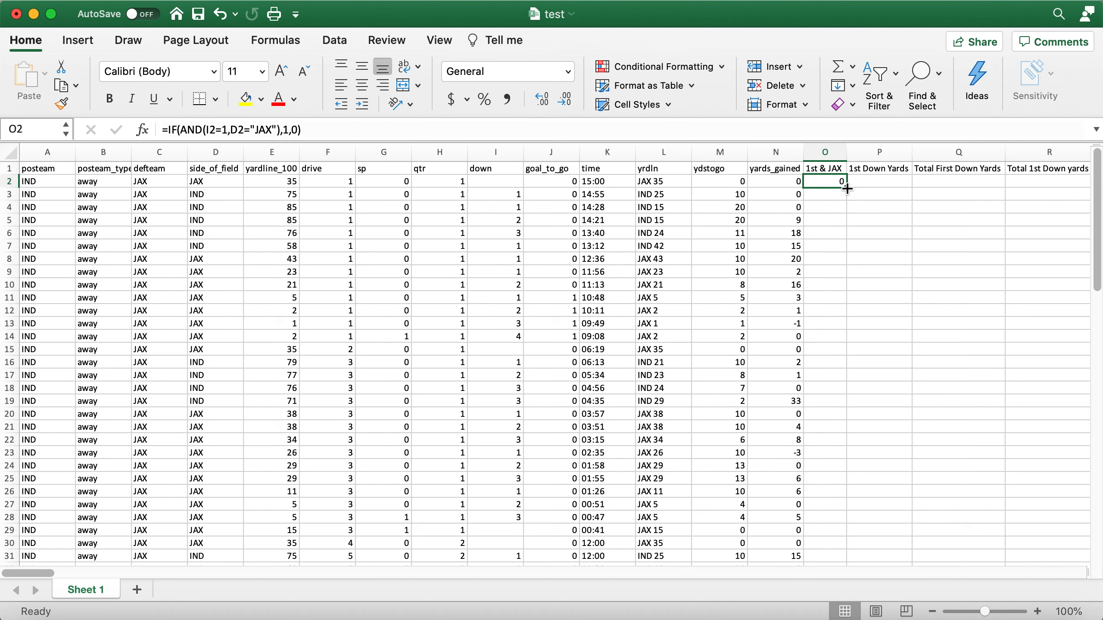
double_click(846, 188)
click(875, 212)
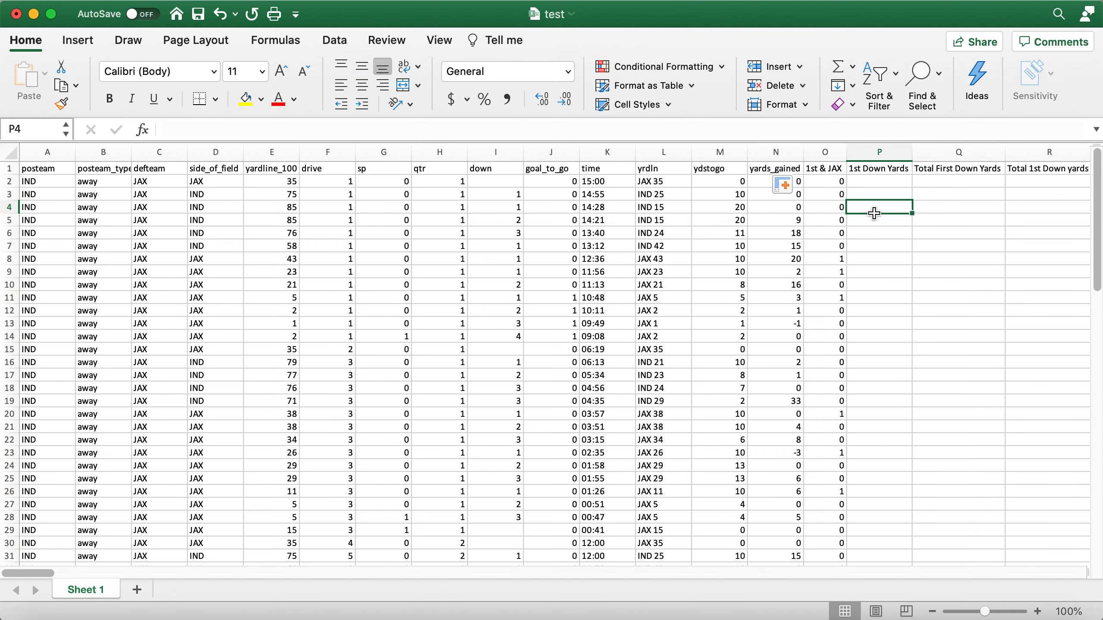
- Examine the formulas in O8, O9 and O10 against their rows' down and side_of_field entries
click(830, 259)
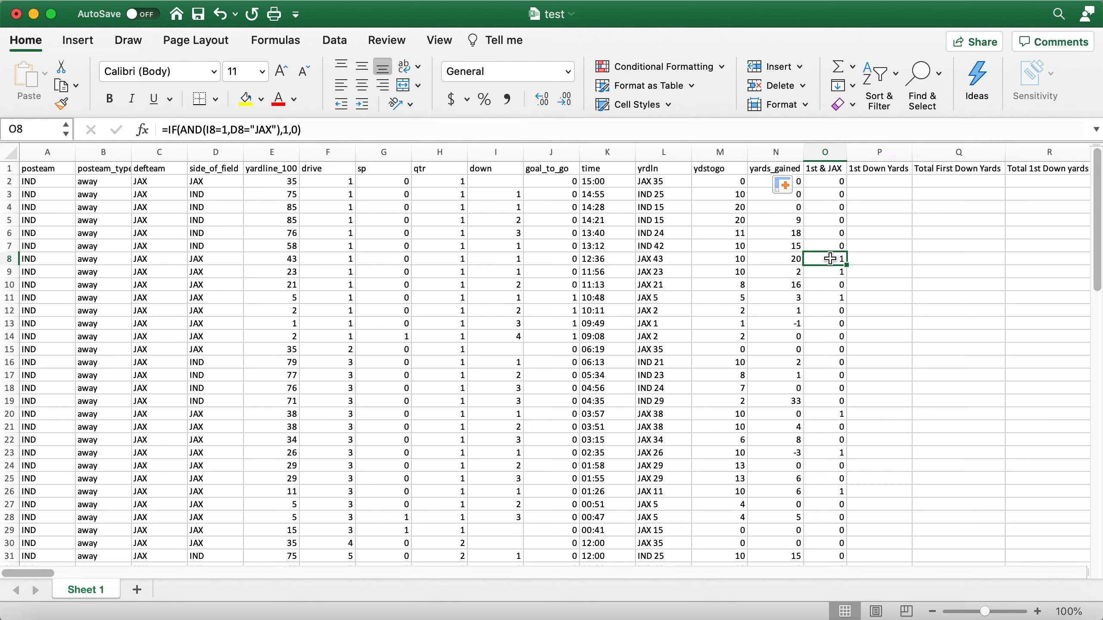
double_click(830, 259)
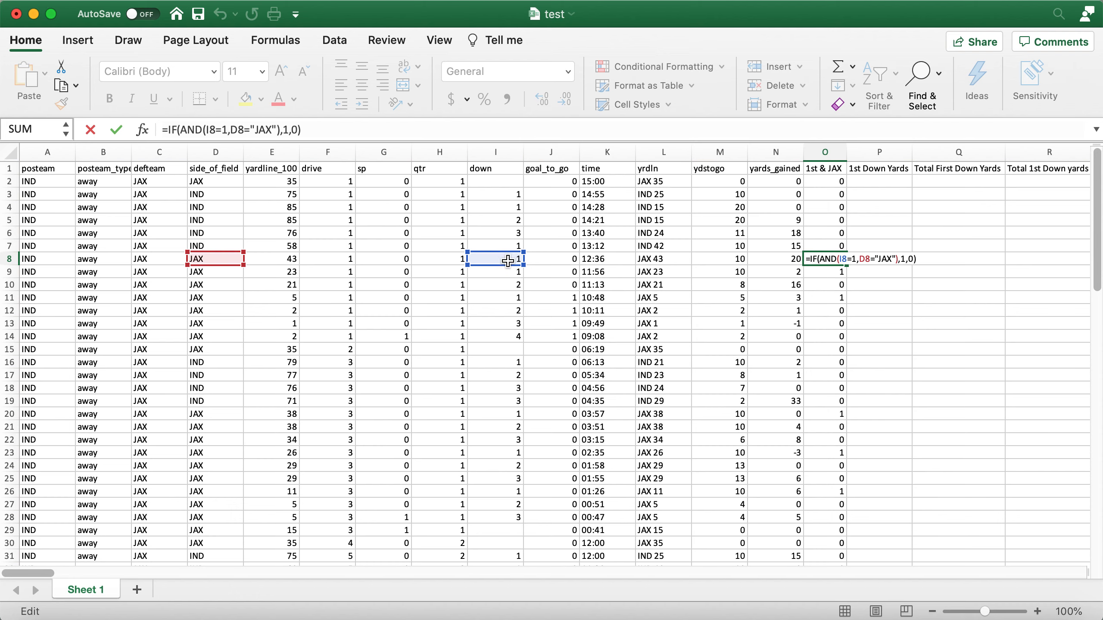
key(Return)
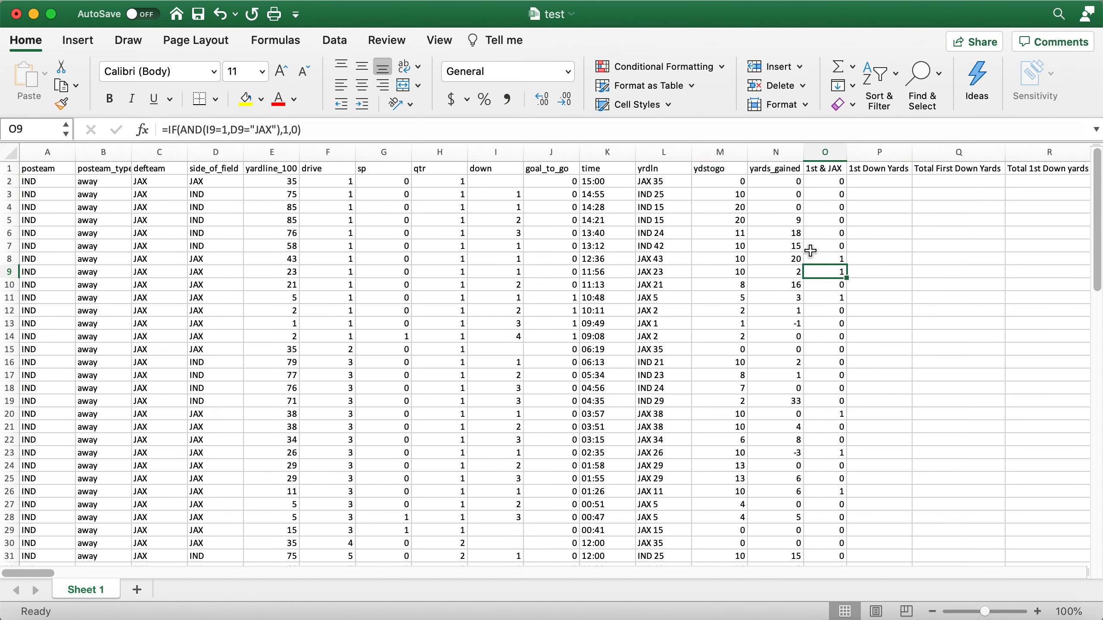
click(823, 255)
double_click(819, 272)
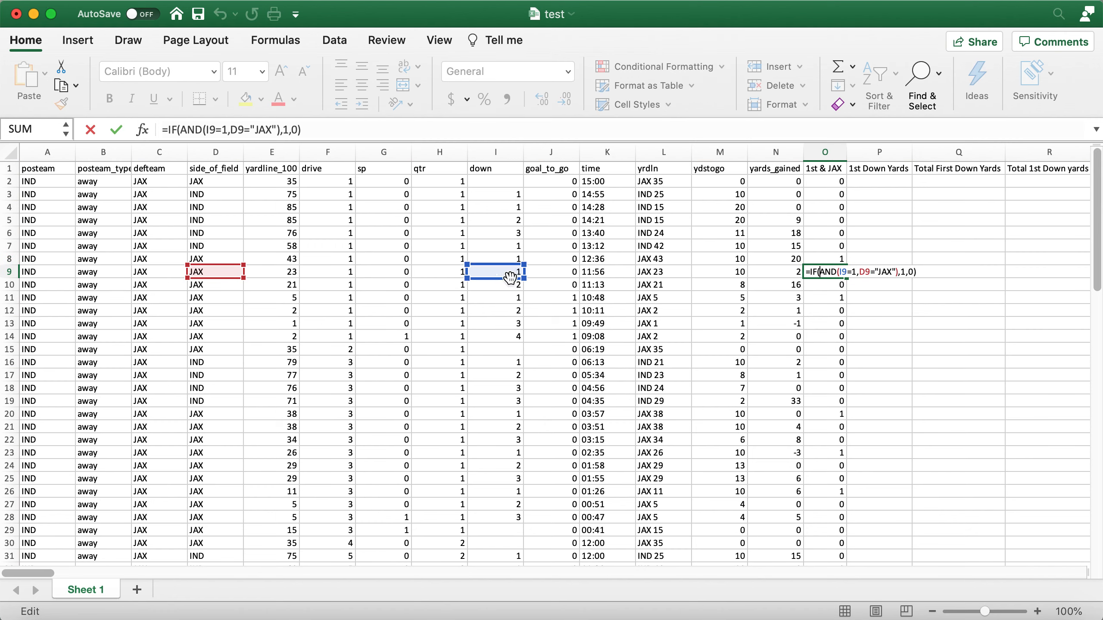
key(Return)
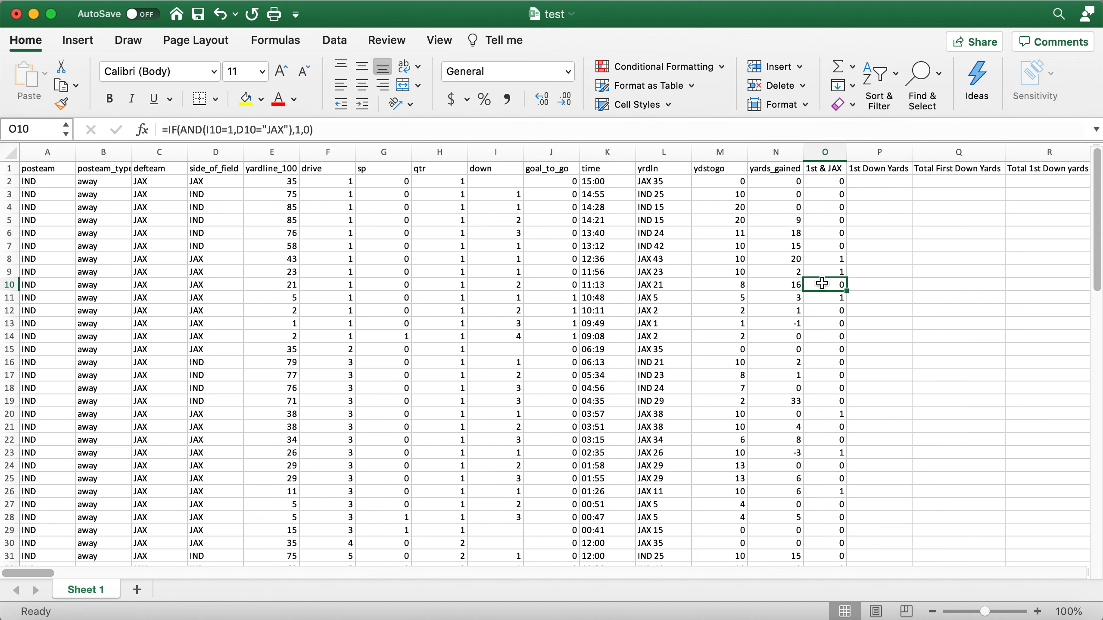
double_click(822, 283)
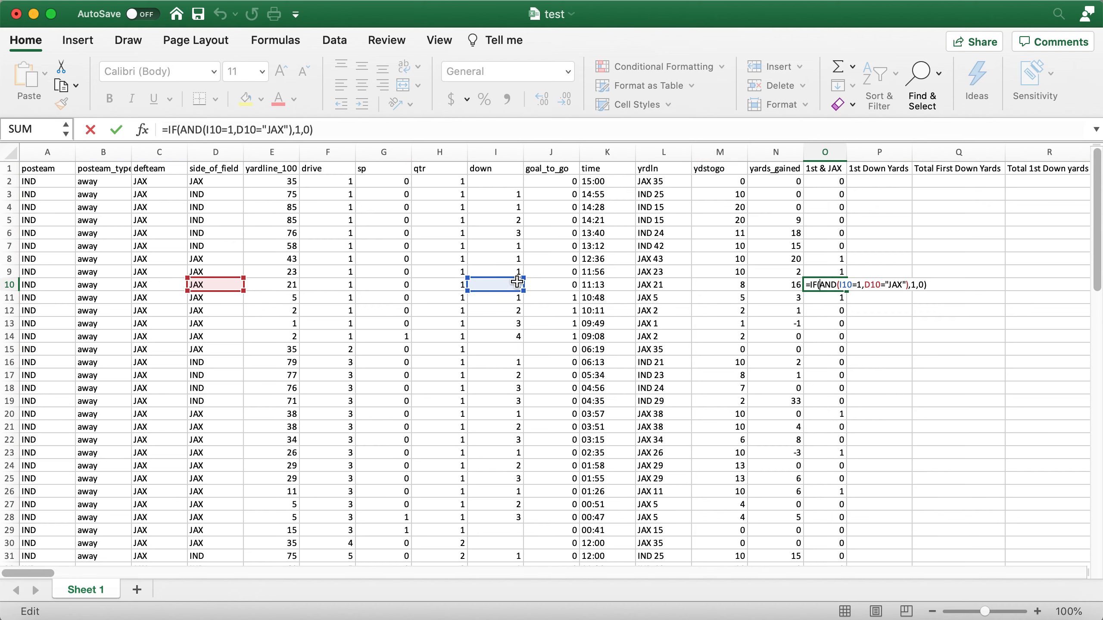
key(Return)
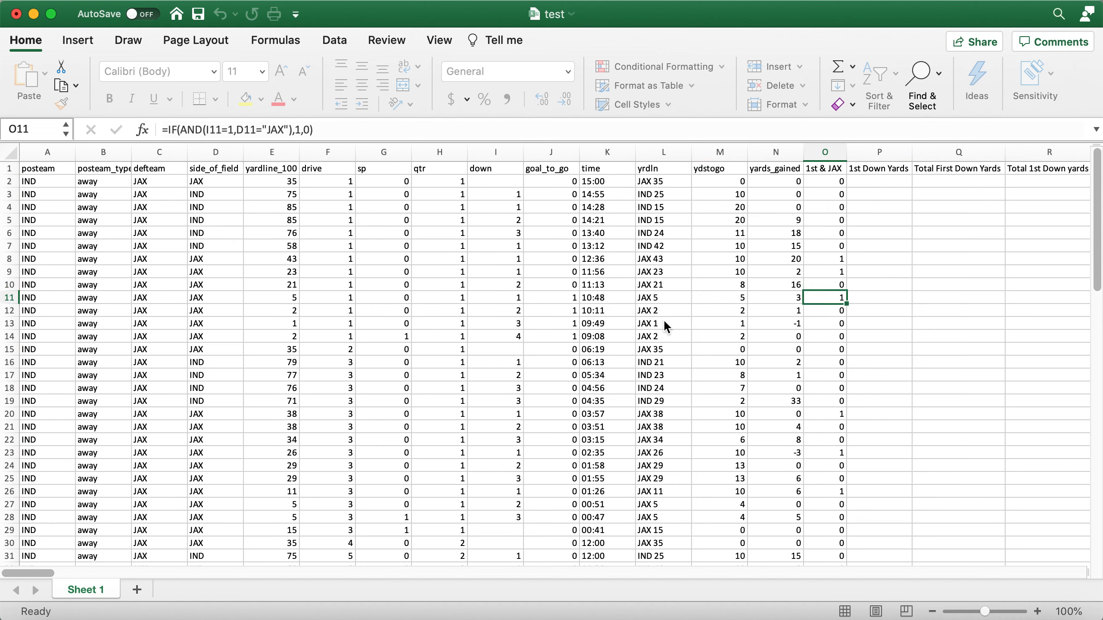
click(830, 283)
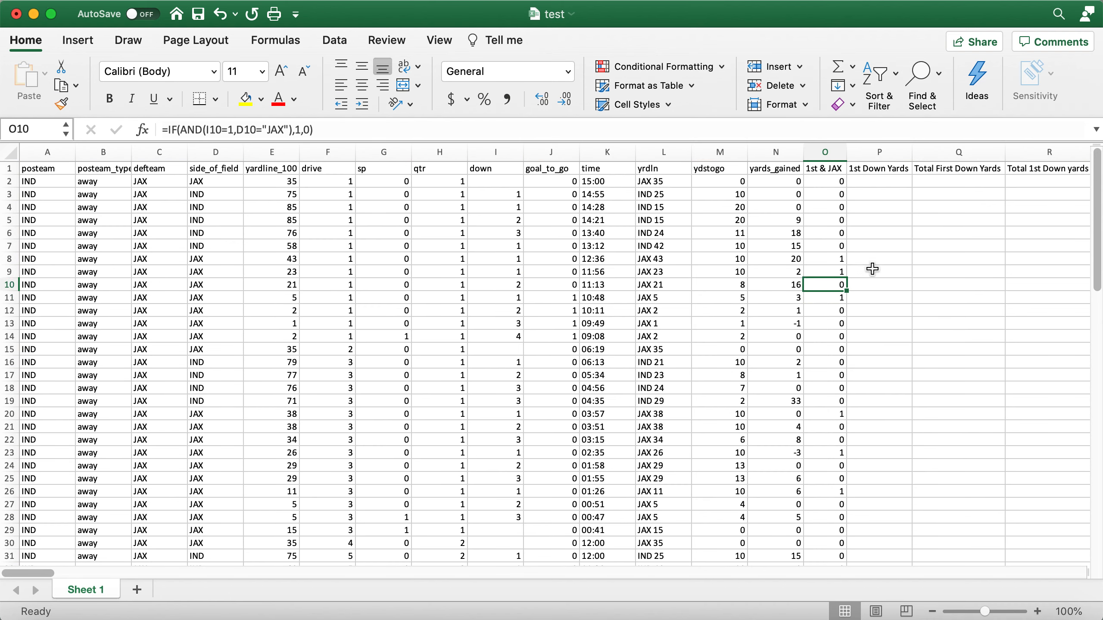